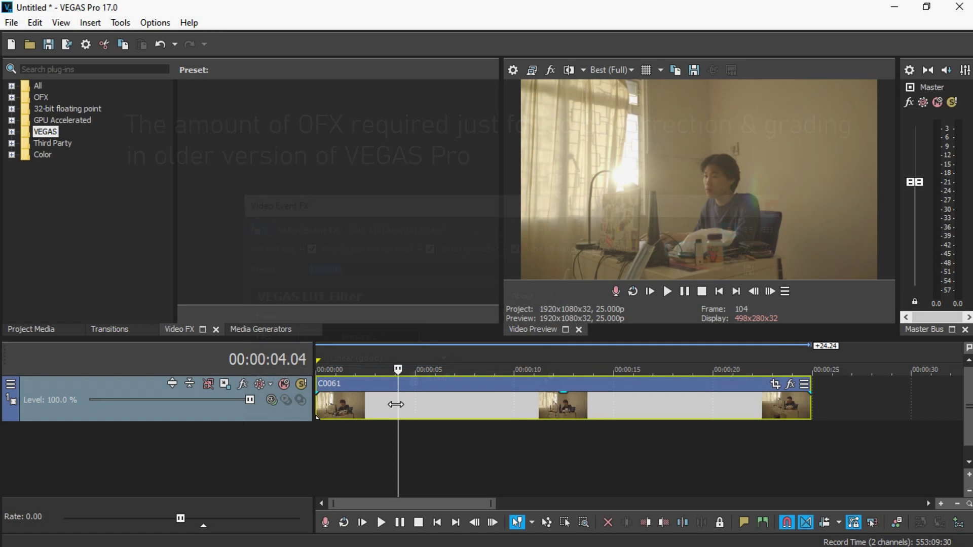
- Apply the default VEGAS Color Grading effect to the C0061 clip and close its effect settings
{"action": "left_click_drag", "start_coordinate": [396, 404], "coordinate": [450, 404]}
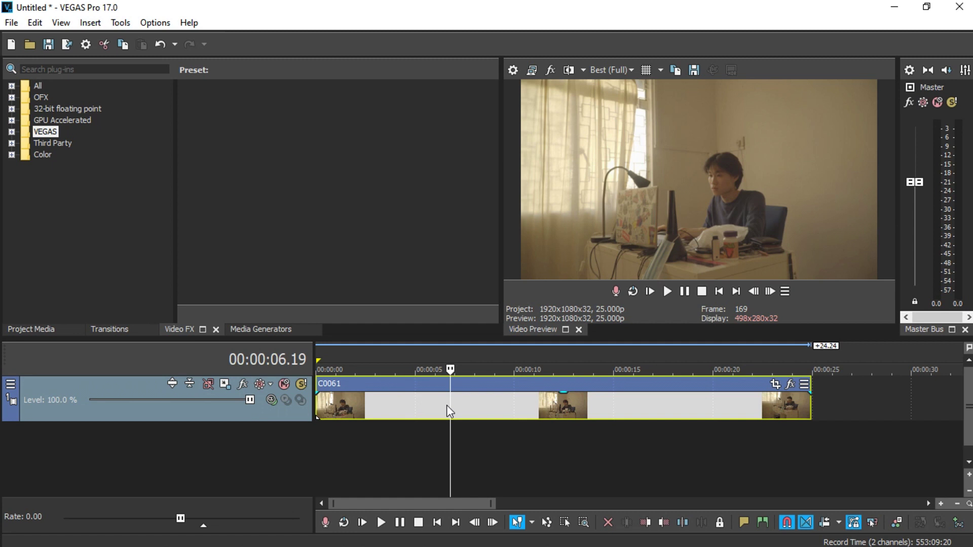
{"action": "left_click_drag", "start_coordinate": [450, 405], "coordinate": [465, 405]}
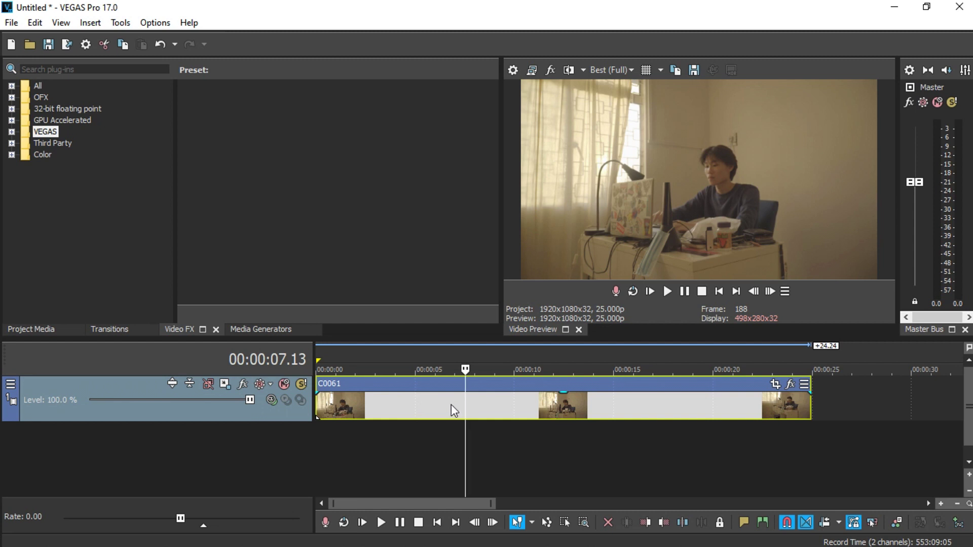
{"action": "left_click", "coordinate": [12, 131]}
{"action": "scroll", "coordinate": [59, 266], "scroll_direction": "down", "scroll_amount": 8}
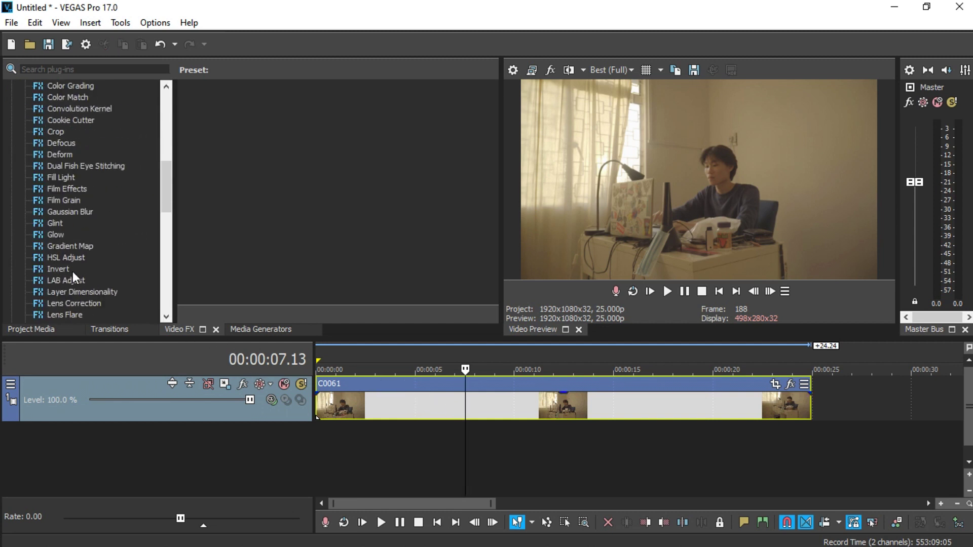
{"action": "scroll", "coordinate": [72, 272], "scroll_direction": "up", "scroll_amount": 3}
{"action": "left_click", "coordinate": [81, 190]}
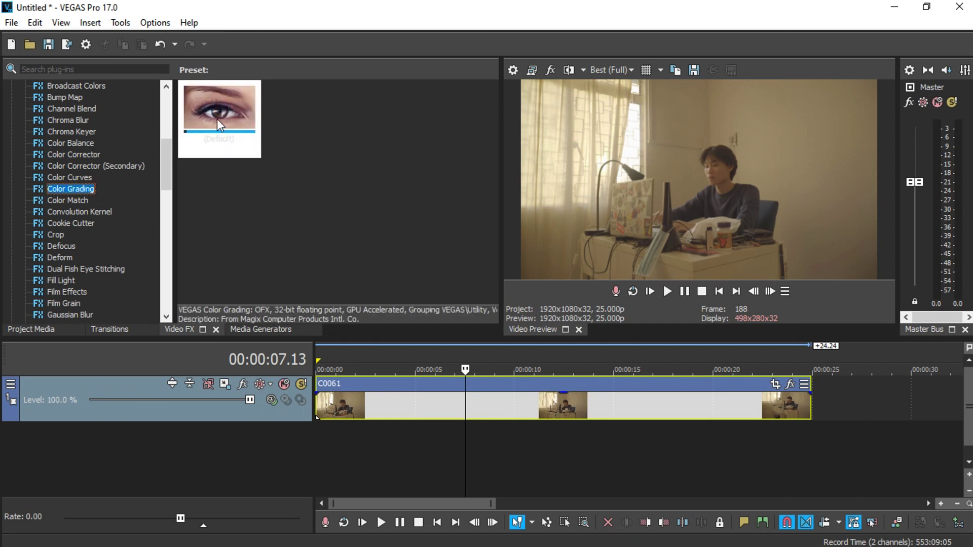
{"action": "left_click_drag", "start_coordinate": [217, 119], "coordinate": [464, 406]}
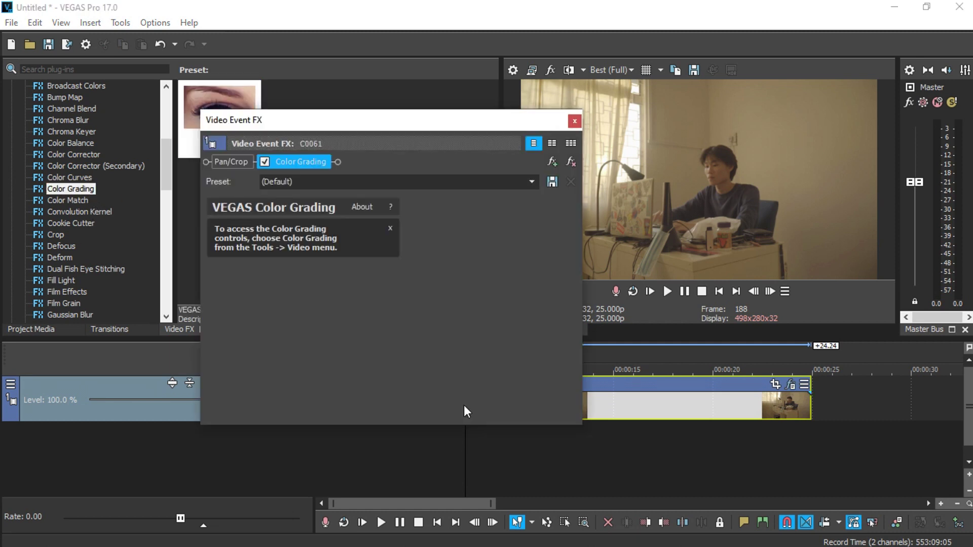
{"action": "left_click", "coordinate": [574, 120]}
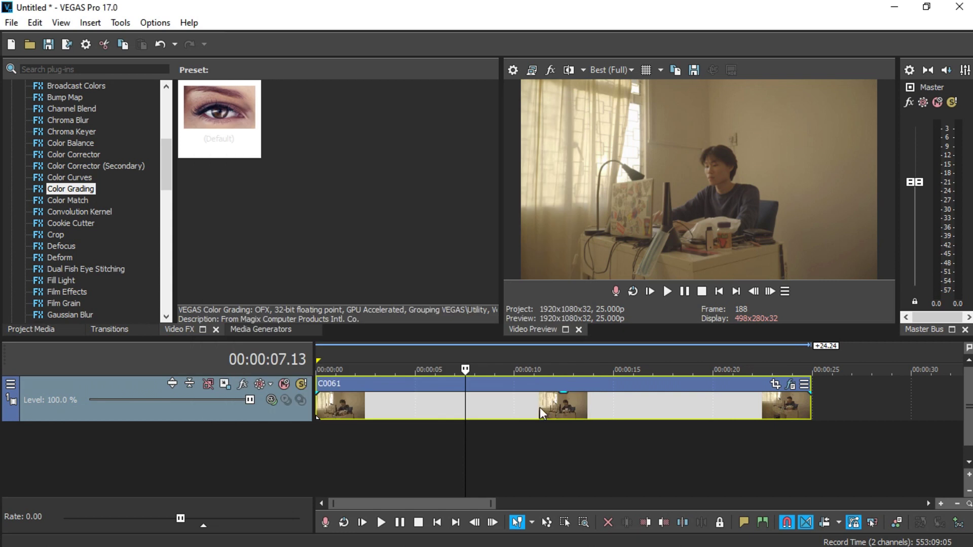
- Open the Color Grading workspace and show the Camera LUT and Look LUT controls side by side
{"action": "left_click", "coordinate": [895, 522]}
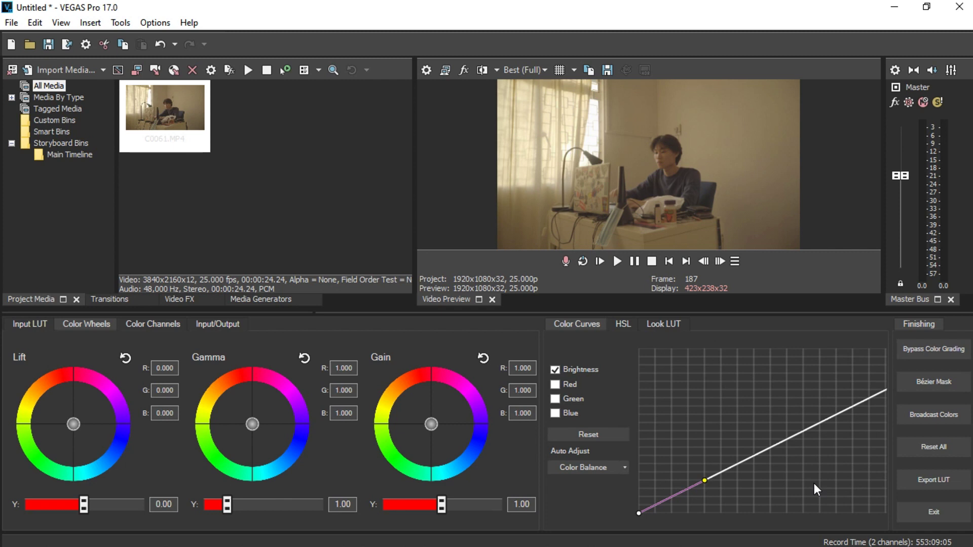
{"action": "left_click", "coordinate": [29, 324]}
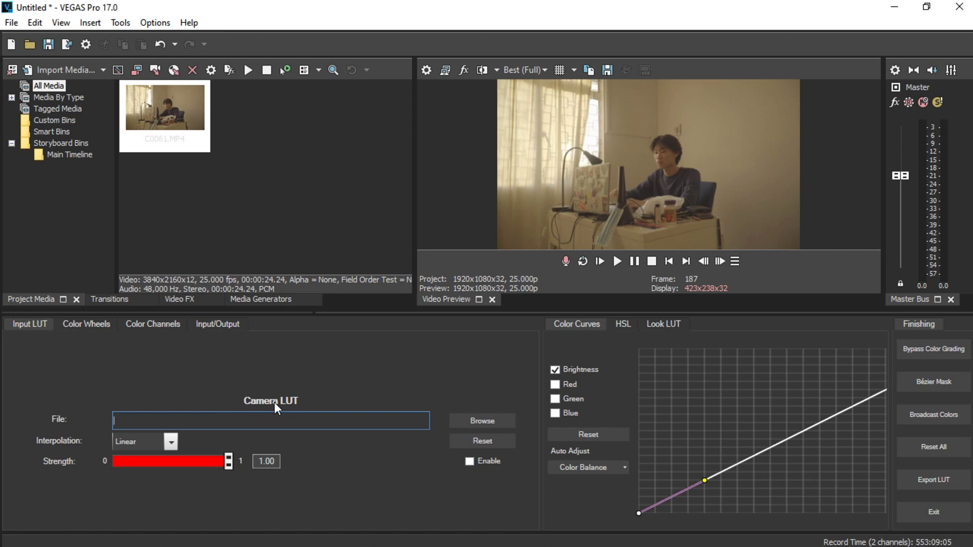
{"action": "left_click", "coordinate": [669, 327]}
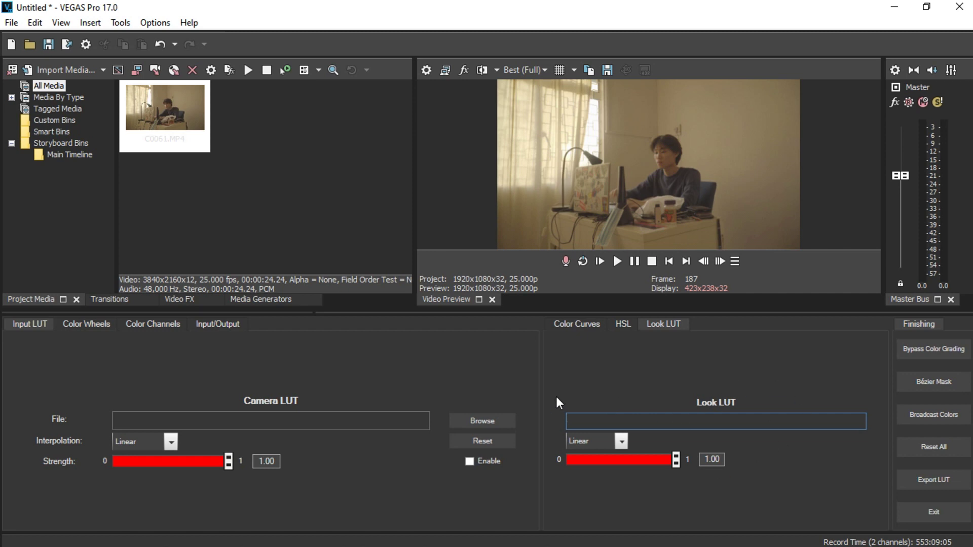
{"action": "left_click_drag", "start_coordinate": [540, 400], "coordinate": [436, 395]}
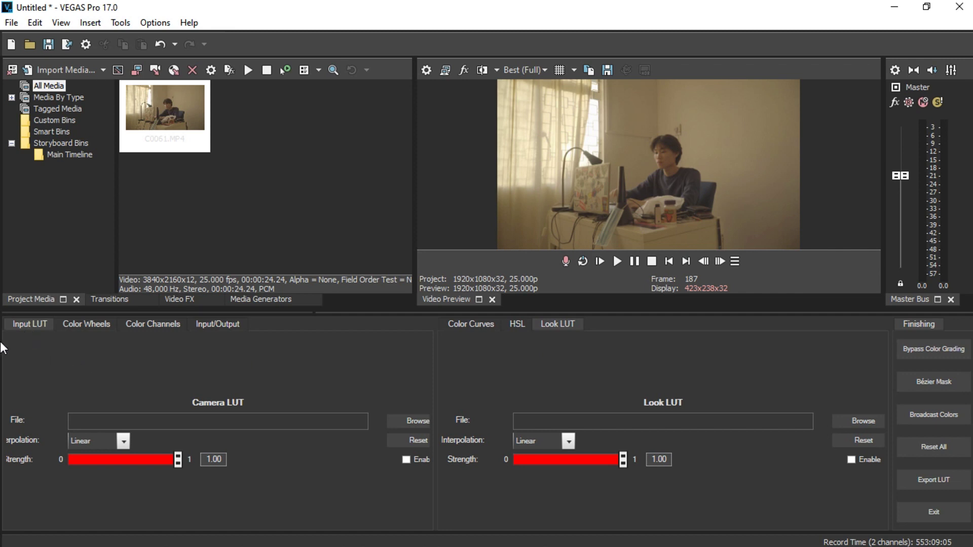
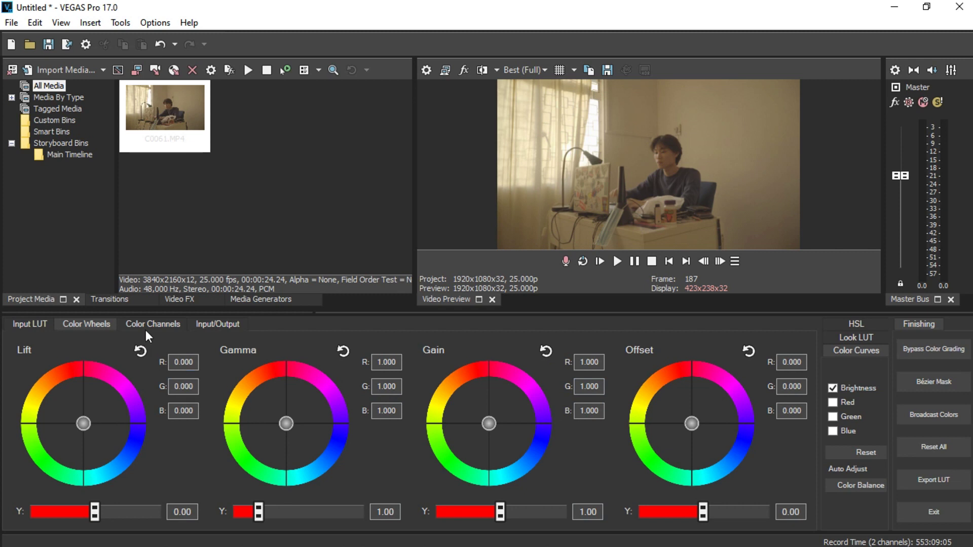
- Compare the color channels with the color wheels and try shifting Gamma toward orange, about R 2.384, G 0.923, B 0.621
{"action": "left_click", "coordinate": [151, 325]}
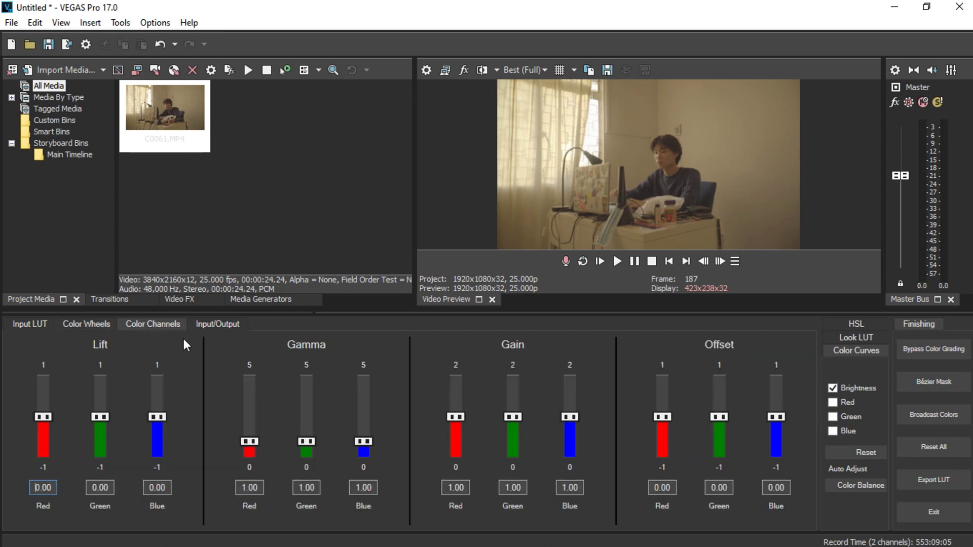
{"action": "left_click", "coordinate": [88, 325]}
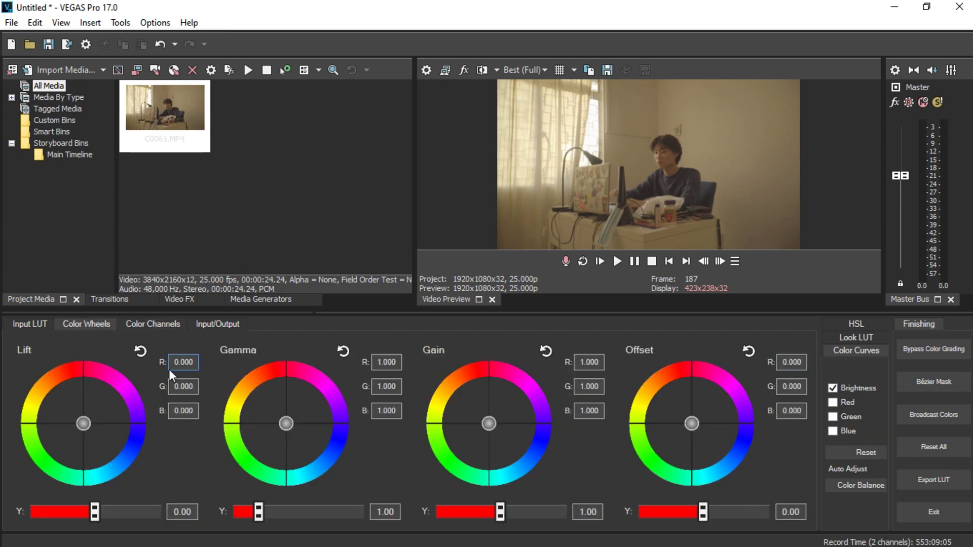
{"action": "left_click", "coordinate": [381, 361]}
{"action": "left_click", "coordinate": [376, 387]}
{"action": "key", "text": "Tab"}
{"action": "left_click_drag", "start_coordinate": [286, 424], "coordinate": [278, 414]}
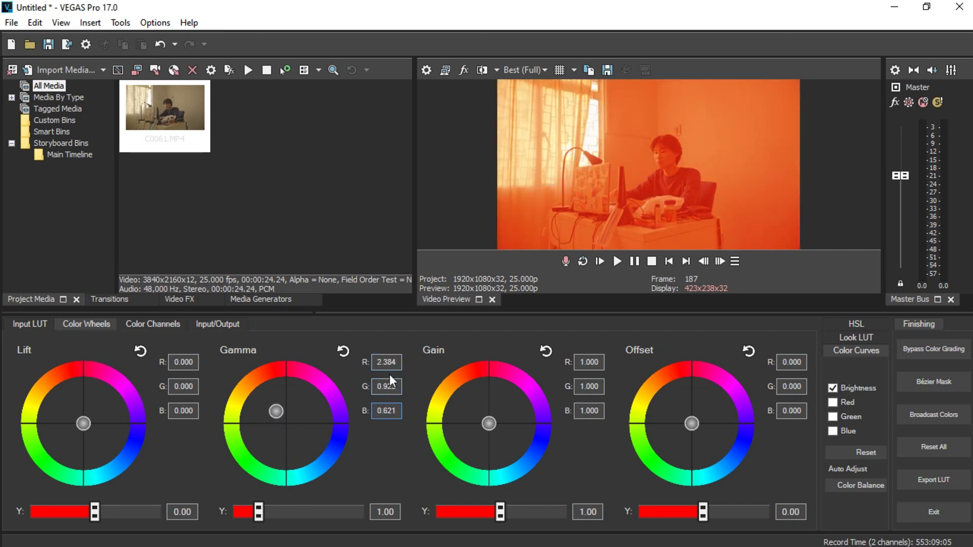
- Check the Gamma shift in the color channel sliders and reset the Gamma wheel to neutral
{"action": "left_click", "coordinate": [164, 328]}
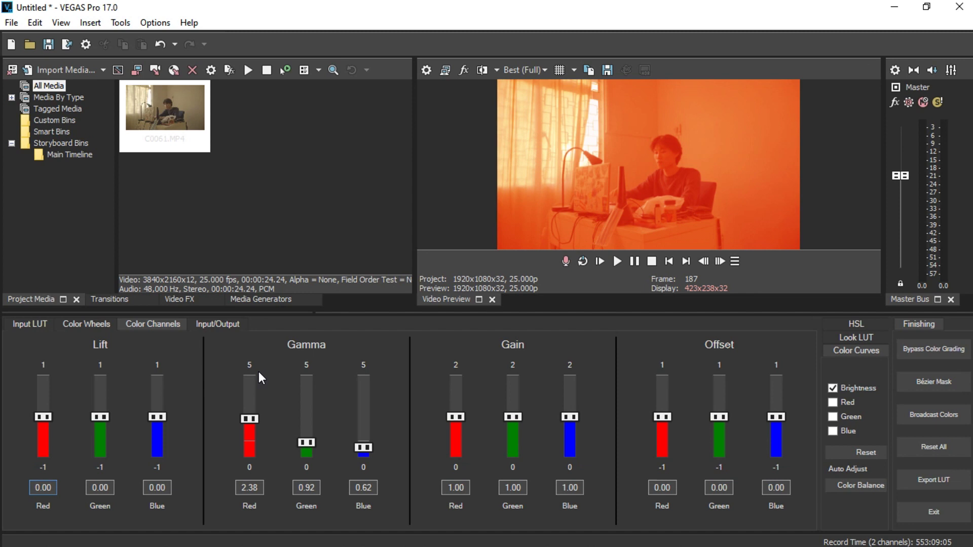
{"action": "left_click", "coordinate": [89, 324]}
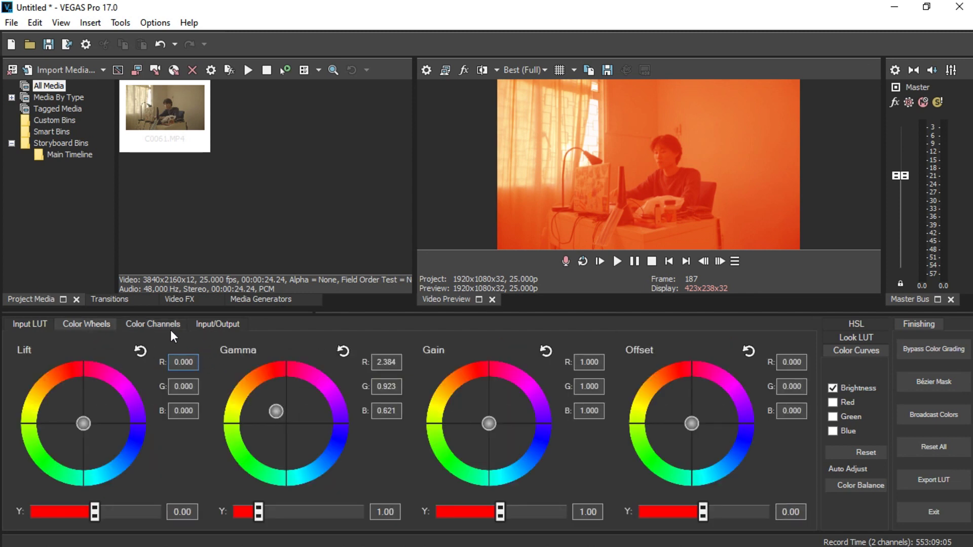
{"action": "left_click_drag", "start_coordinate": [280, 411], "coordinate": [281, 412]}
{"action": "double_click", "coordinate": [282, 413]}
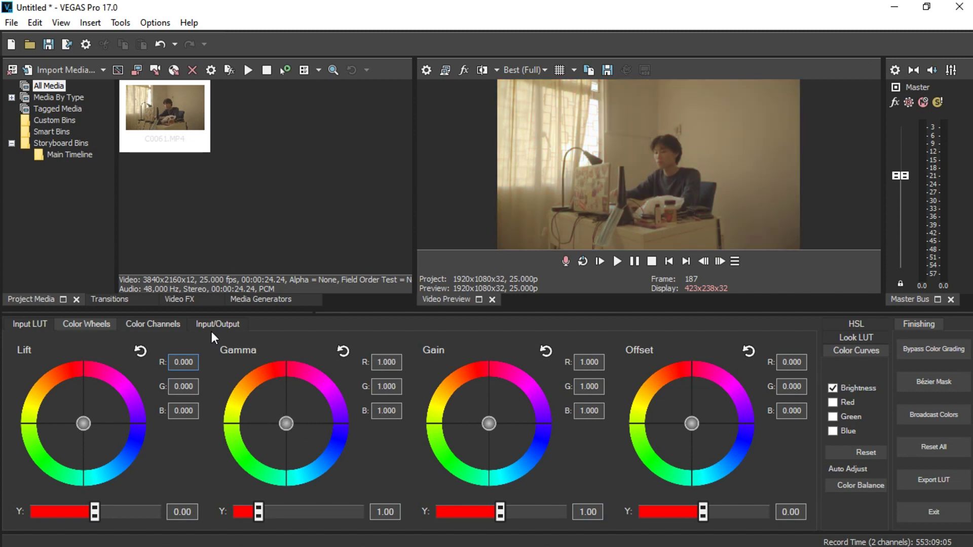
- Try raising the lower point of the brightness color curve slightly and reset all grading adjustments
{"action": "left_click", "coordinate": [229, 326]}
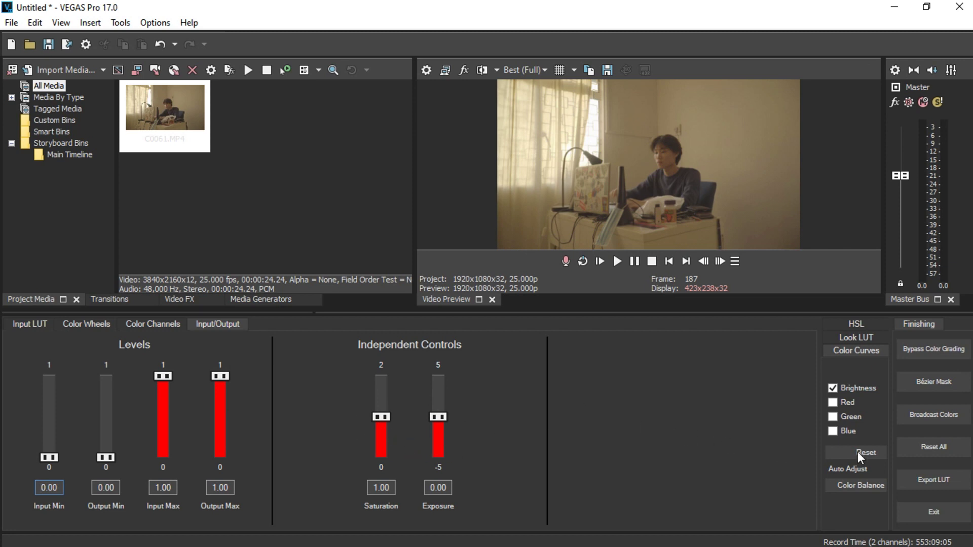
{"action": "left_click_drag", "start_coordinate": [817, 414], "coordinate": [290, 408]}
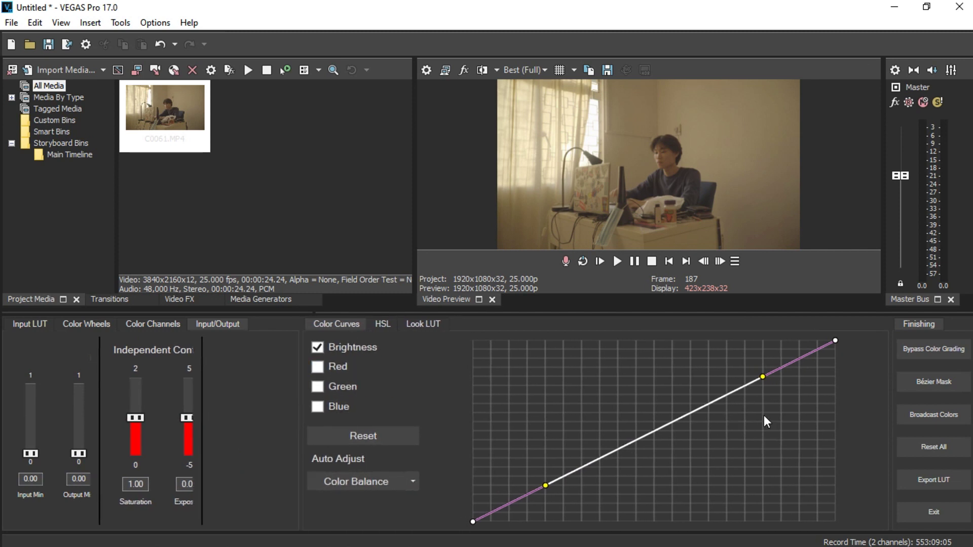
{"action": "mouse_move", "coordinate": [547, 485]}
{"action": "left_mouse_down"}
{"action": "mouse_move", "coordinate": [566, 469]}
{"action": "mouse_move", "coordinate": [551, 469]}
{"action": "left_mouse_up"}
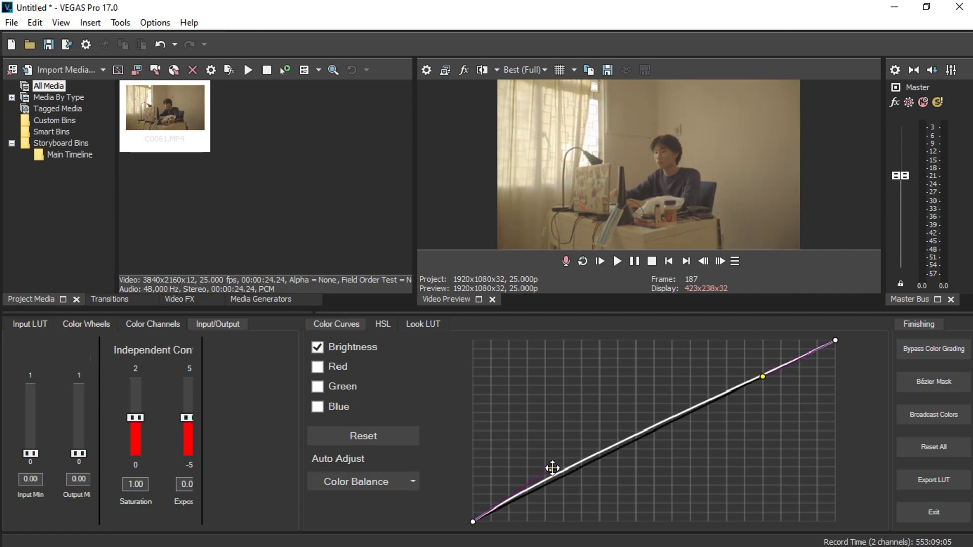
{"action": "left_click", "coordinate": [933, 446]}
- Review the HSL and Look LUT controls and toggle the color grading bypass on and off
{"action": "left_click", "coordinate": [382, 327]}
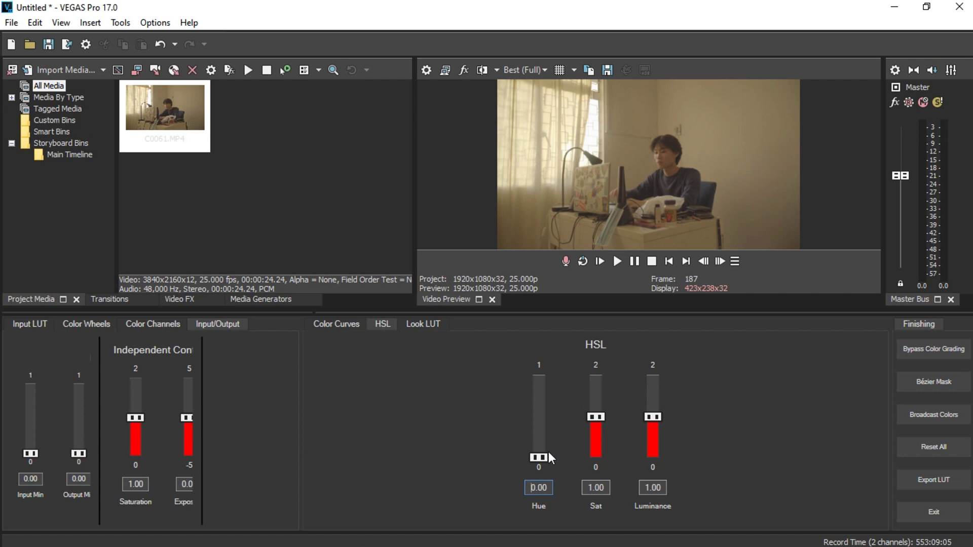
{"action": "left_click", "coordinate": [426, 327]}
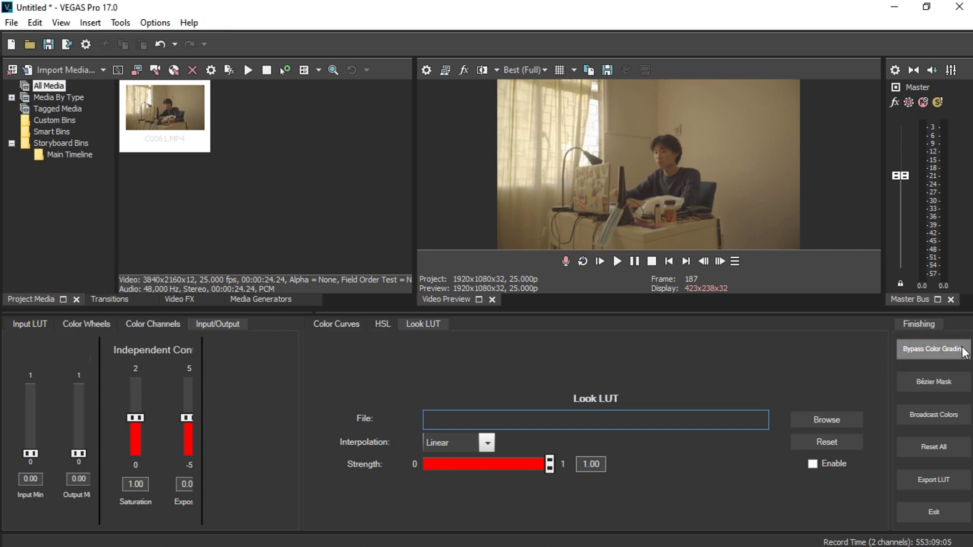
{"action": "left_click", "coordinate": [927, 351]}
{"action": "left_click", "coordinate": [942, 352]}
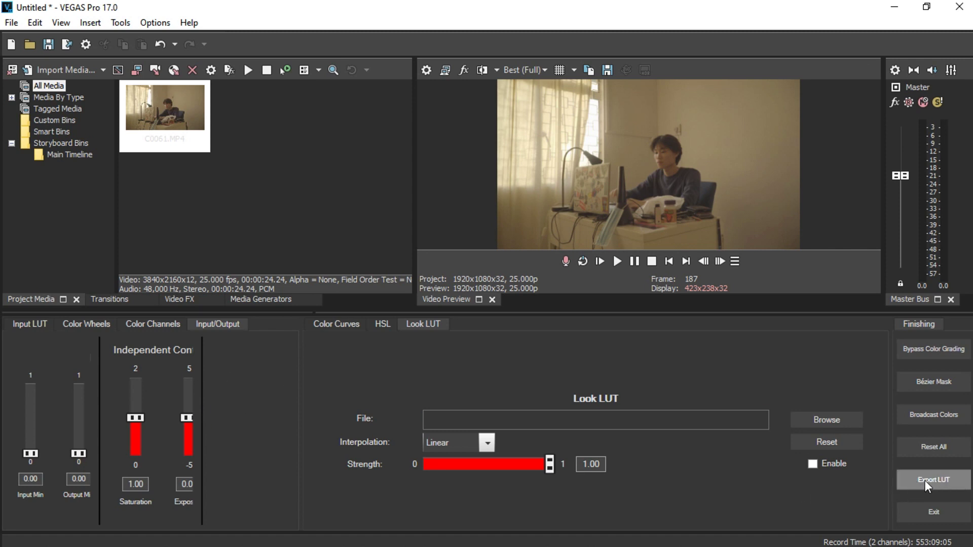
- Resize the area between the color wheels and the Look LUT controls, and exit the Color Grading workspace
{"action": "left_click_drag", "start_coordinate": [299, 430], "coordinate": [539, 434]}
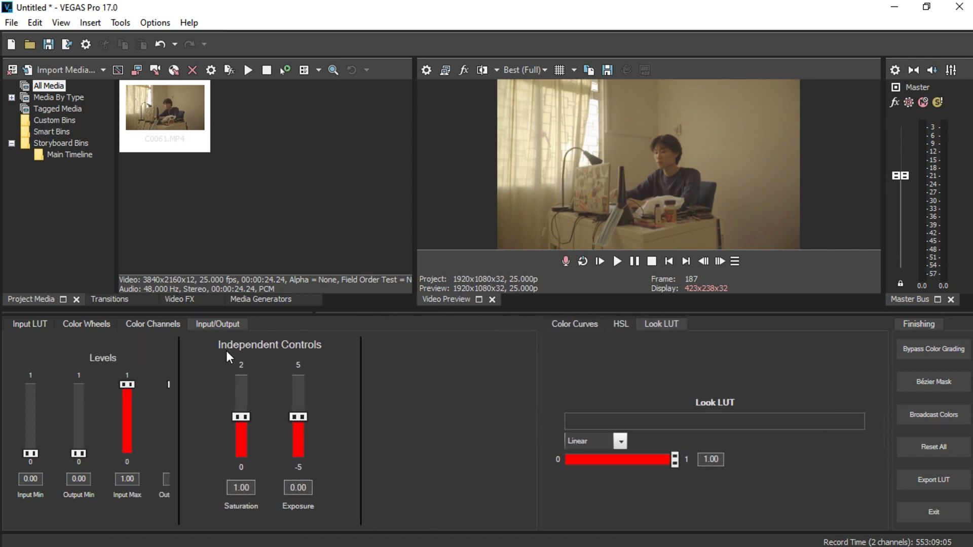
{"action": "left_click", "coordinate": [74, 325]}
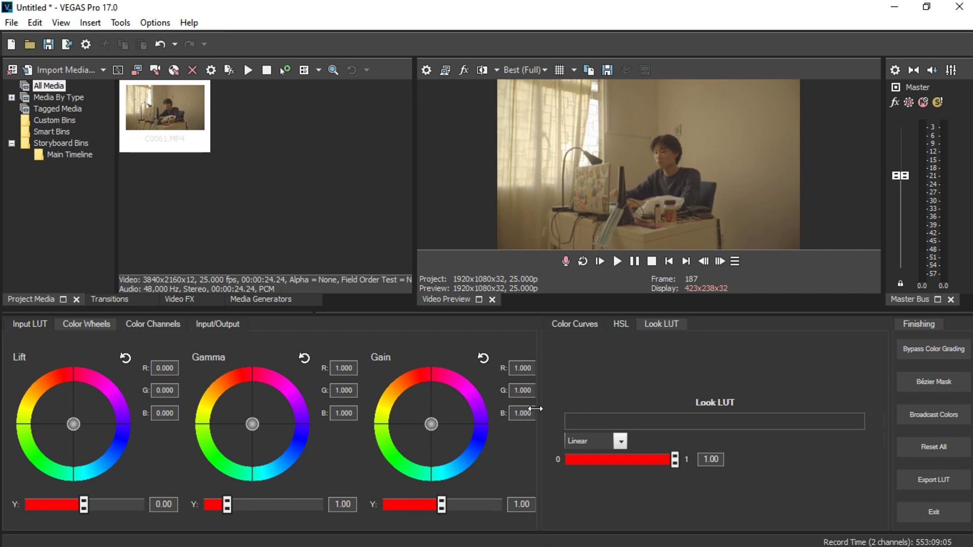
{"action": "left_click_drag", "start_coordinate": [542, 409], "coordinate": [266, 426]}
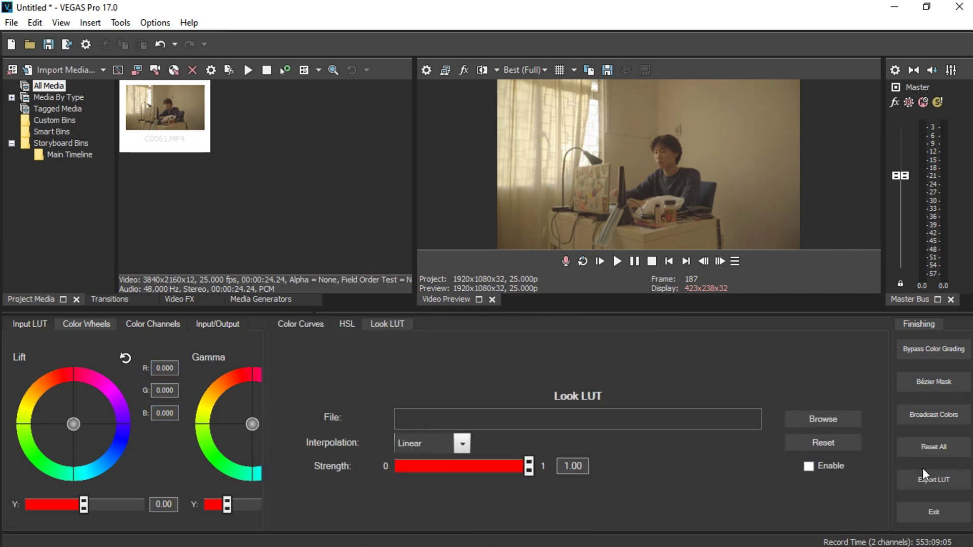
{"action": "left_click", "coordinate": [935, 511]}
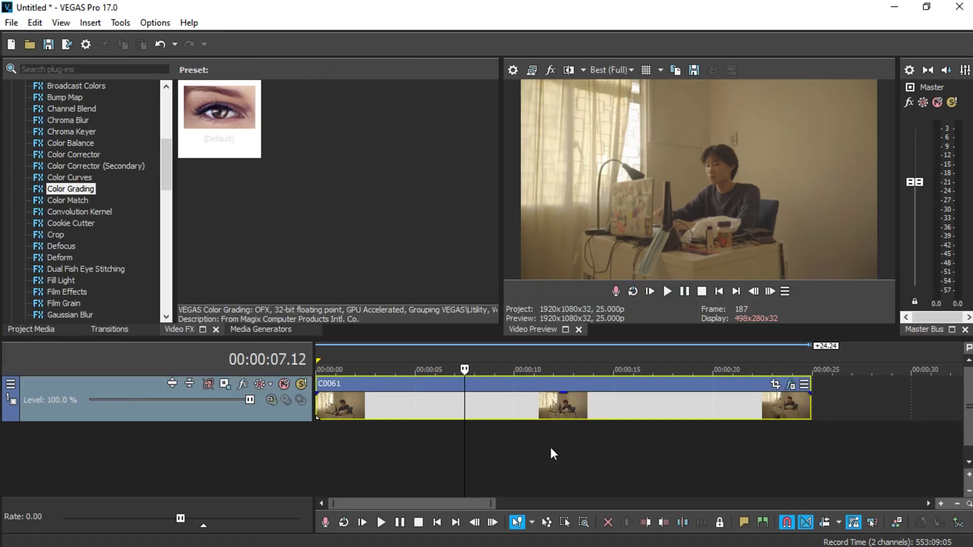
- Place the playhead at 00:00:07.22 and reopen the Color Grading workspace with all four color wheels fully in view
{"action": "left_click", "coordinate": [506, 412]}
{"action": "left_click", "coordinate": [472, 413]}
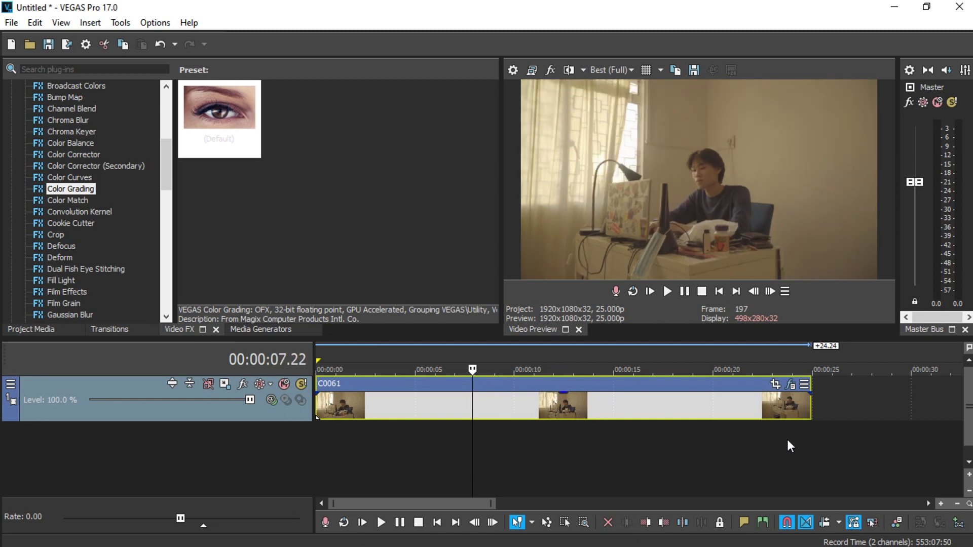
{"action": "left_click", "coordinate": [898, 522]}
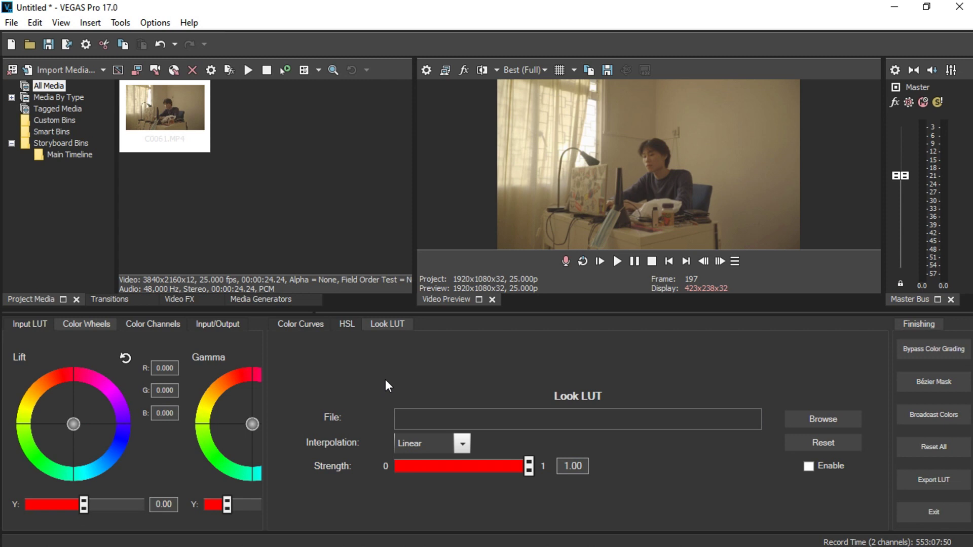
{"action": "left_click_drag", "start_coordinate": [266, 380], "coordinate": [752, 410]}
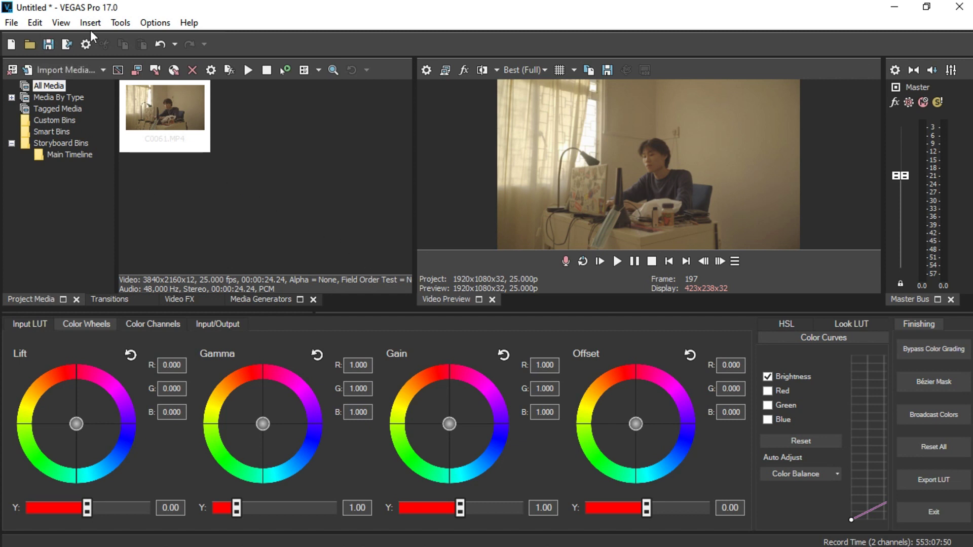
- Show the Video Scopes window, dock it in the project media area, and set it to Vectorscope
{"action": "left_click", "coordinate": [57, 22]}
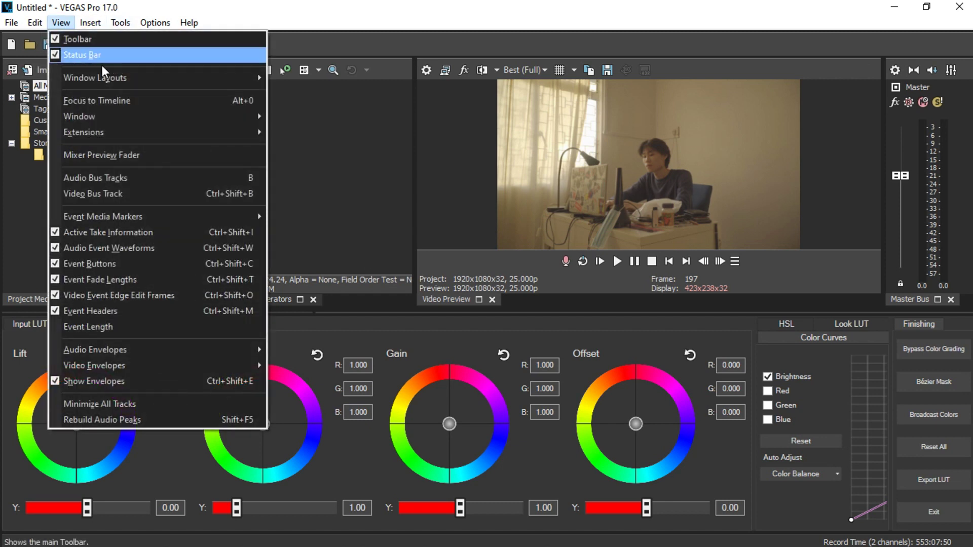
{"action": "mouse_move", "coordinate": [103, 119]}
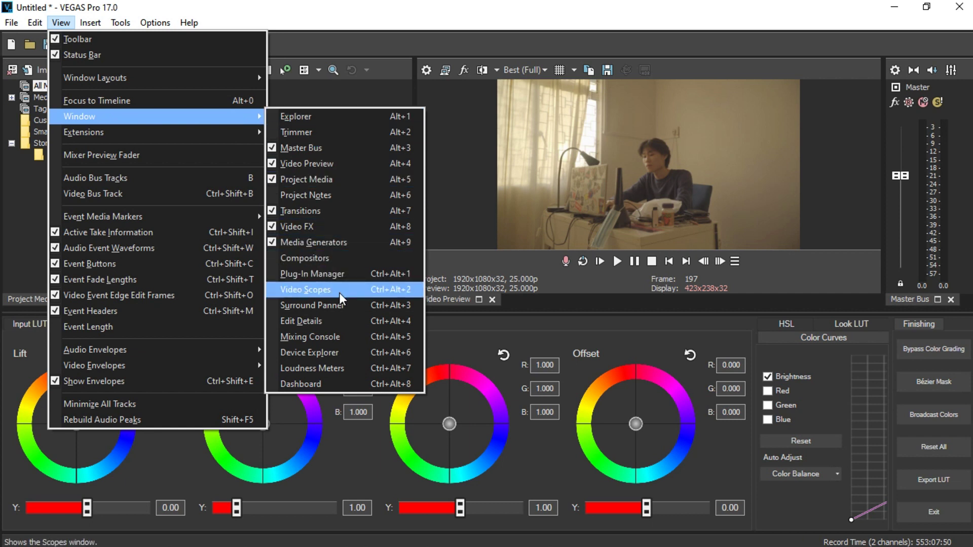
{"action": "left_click", "coordinate": [339, 292]}
{"action": "left_click_drag", "start_coordinate": [300, 159], "coordinate": [181, 87]}
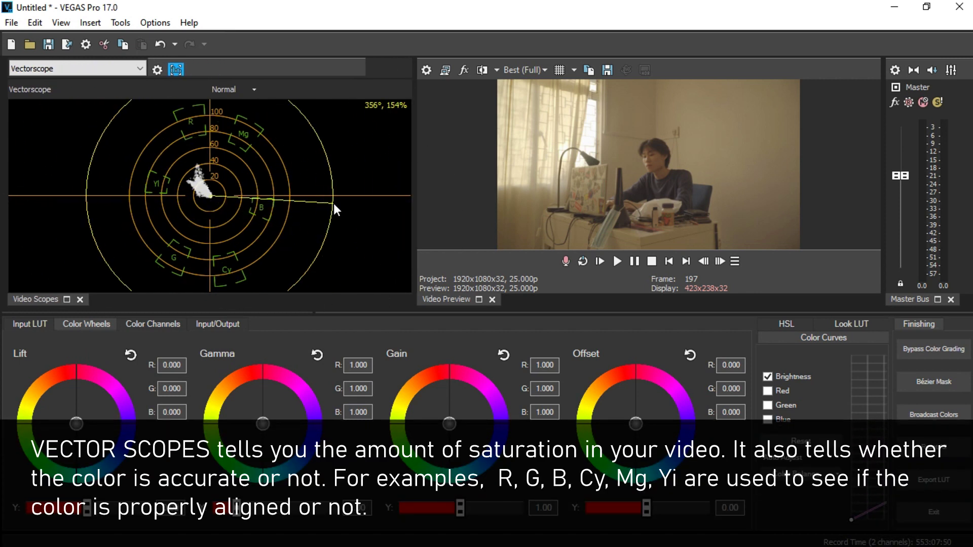
{"action": "left_click", "coordinate": [131, 73]}
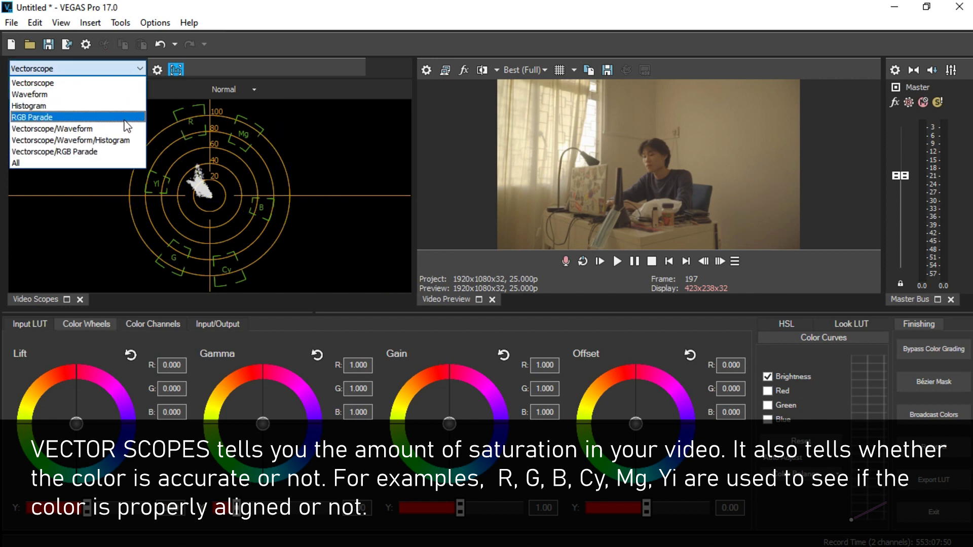
{"action": "left_click", "coordinate": [36, 85]}
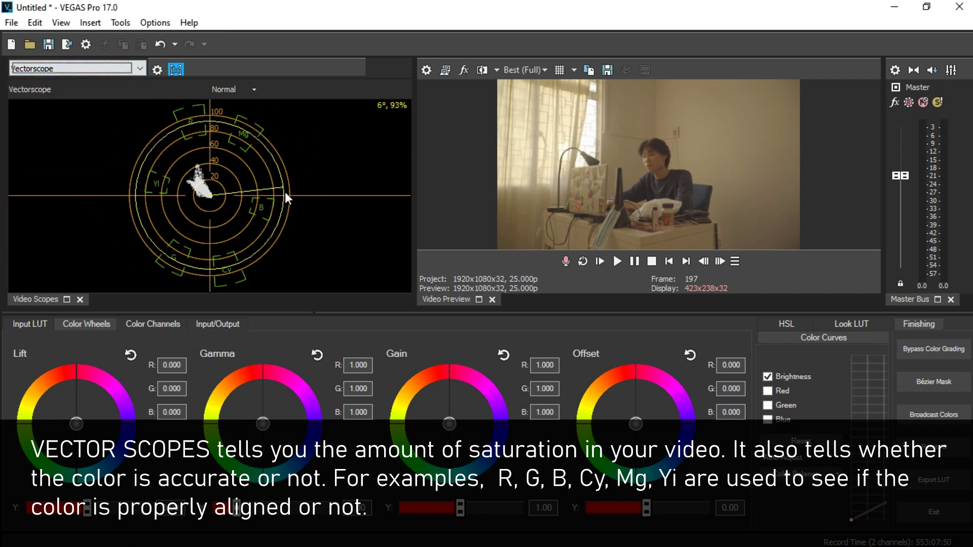
- Examine the clip in the Waveform, Histogram and RGB Parade video scopes
{"action": "left_click", "coordinate": [81, 71]}
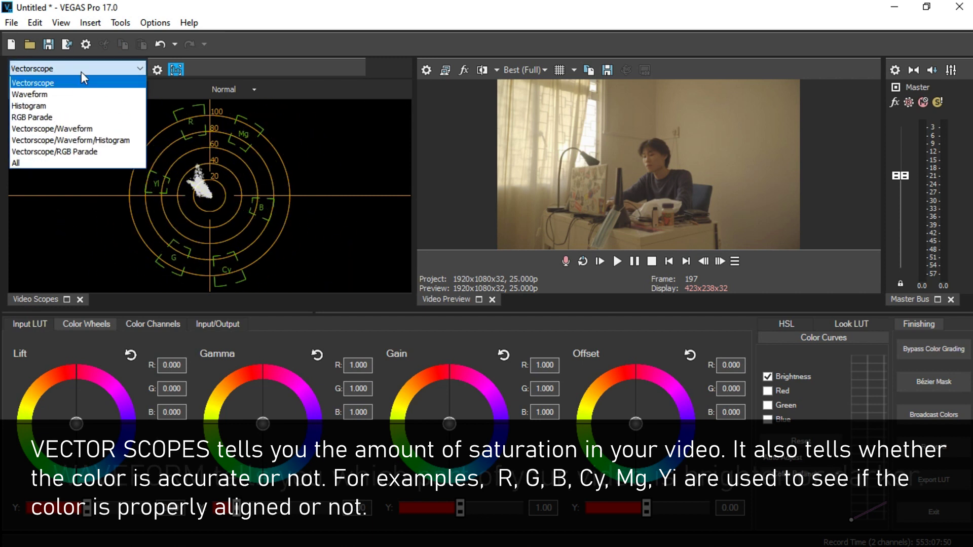
{"action": "left_click", "coordinate": [76, 94]}
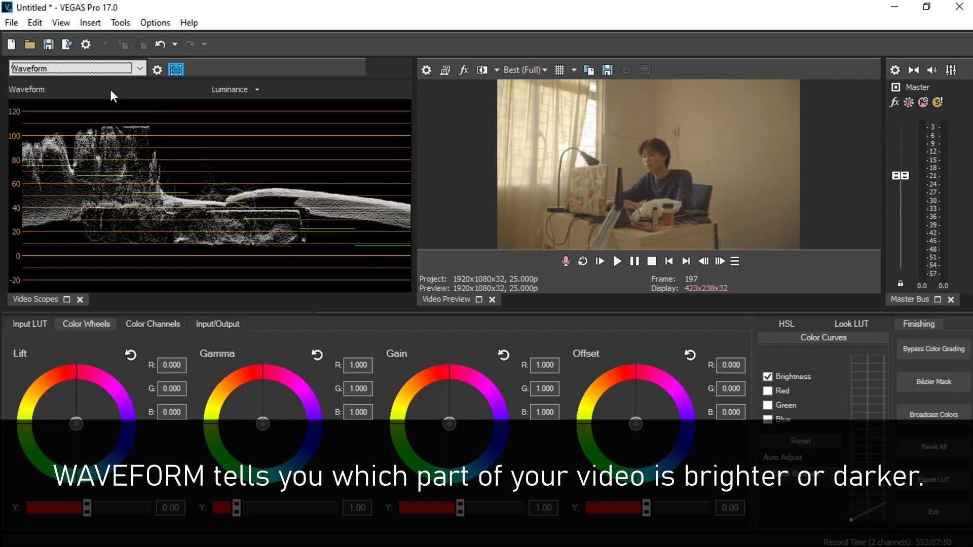
{"action": "left_click", "coordinate": [96, 68]}
{"action": "left_click", "coordinate": [80, 100]}
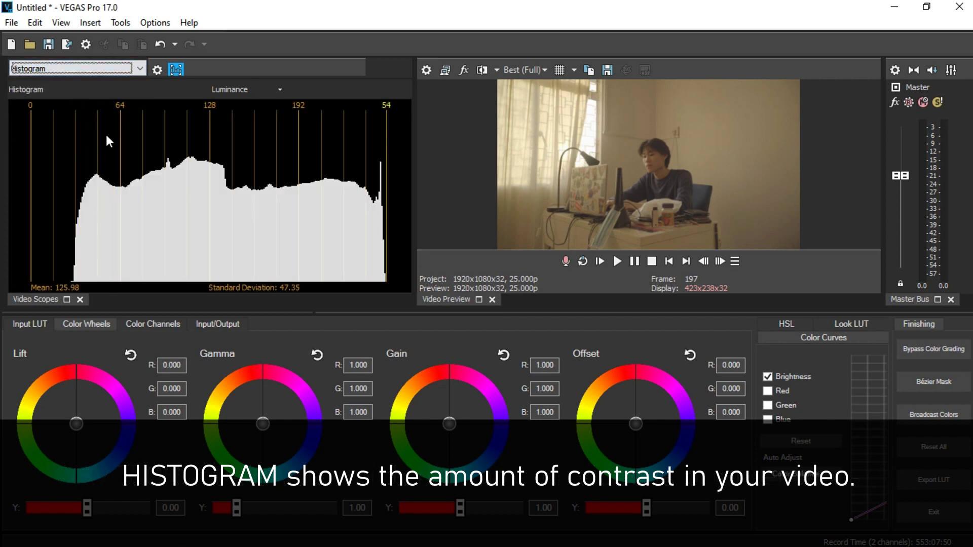
{"action": "left_click", "coordinate": [66, 72]}
{"action": "left_click", "coordinate": [57, 117]}
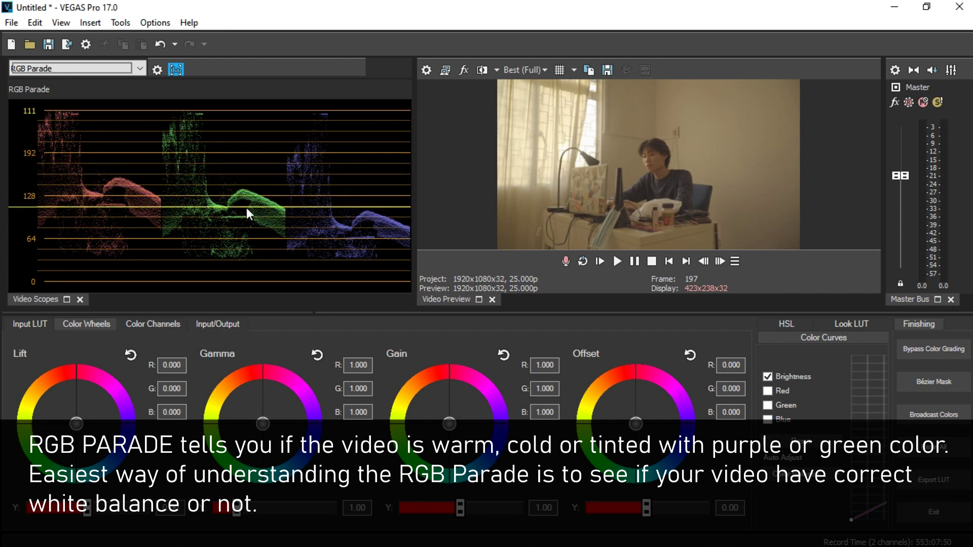
- Set the video scope to Waveform and widen the Color Curves area beside the color wheels
{"action": "left_click", "coordinate": [81, 70]}
{"action": "left_click", "coordinate": [73, 91]}
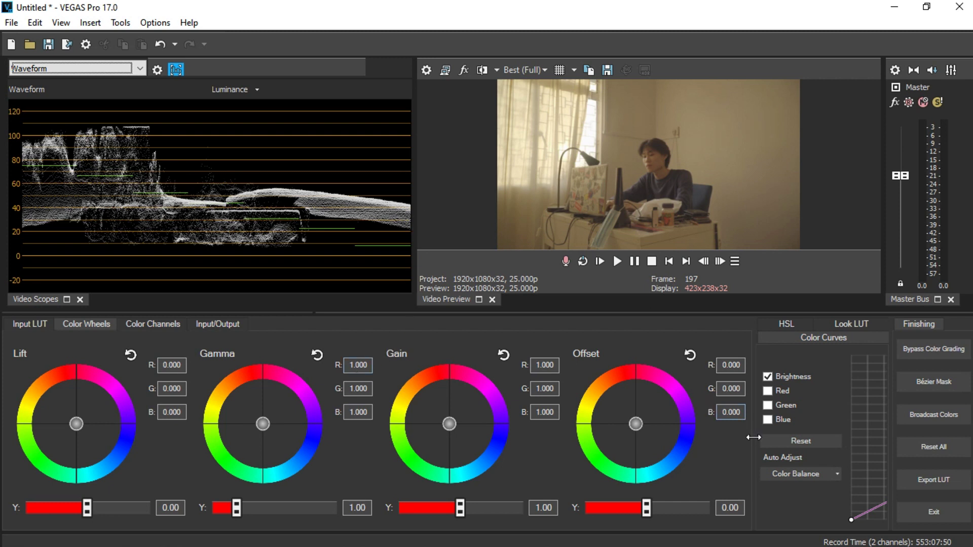
{"action": "left_click_drag", "start_coordinate": [754, 437], "coordinate": [722, 437]}
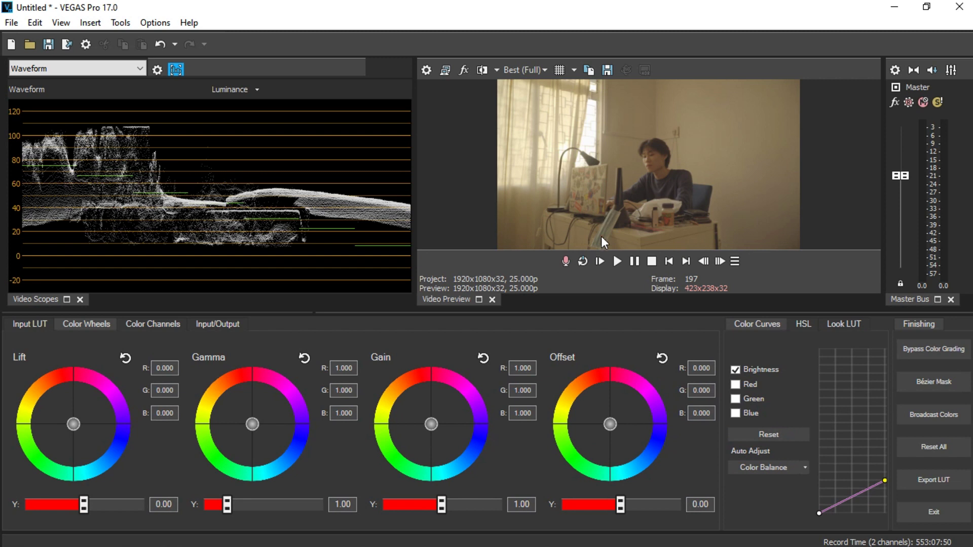
{"action": "left_click_drag", "start_coordinate": [722, 422], "coordinate": [736, 422]}
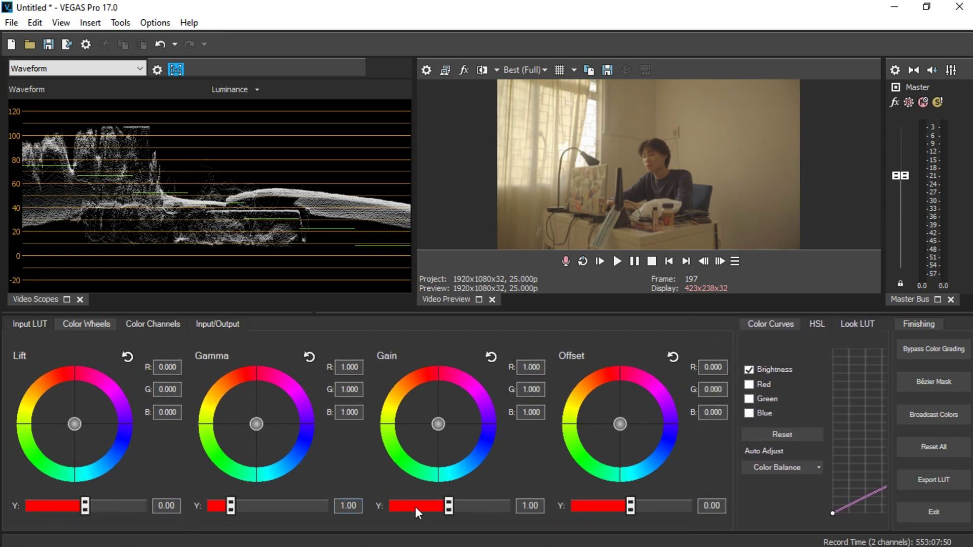
{"action": "left_click_drag", "start_coordinate": [740, 458], "coordinate": [698, 476]}
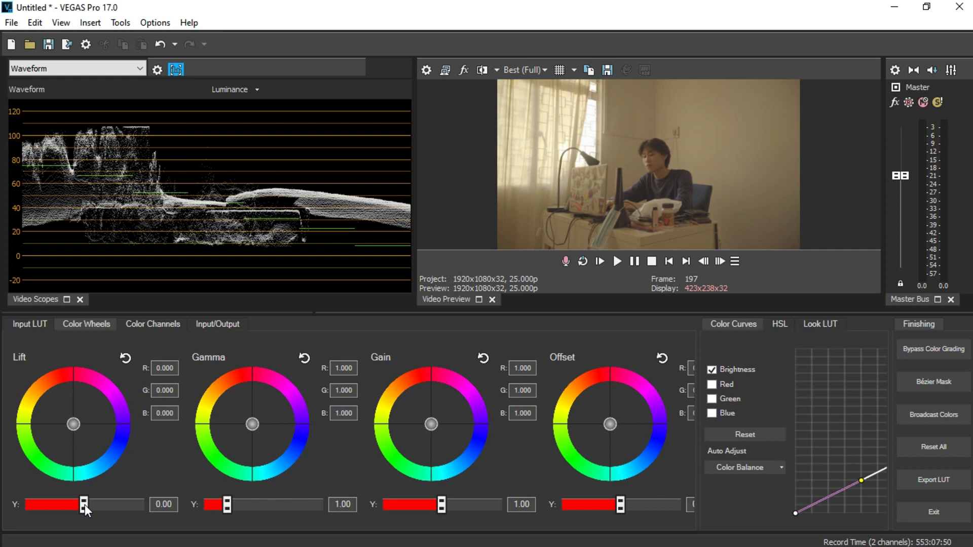
- Watching the waveform, set the Lift wheel's Y value to -0.06 and the Gain wheel's Y value to 0.93
{"action": "scroll", "coordinate": [84, 505], "scroll_direction": "down", "scroll_amount": 2}
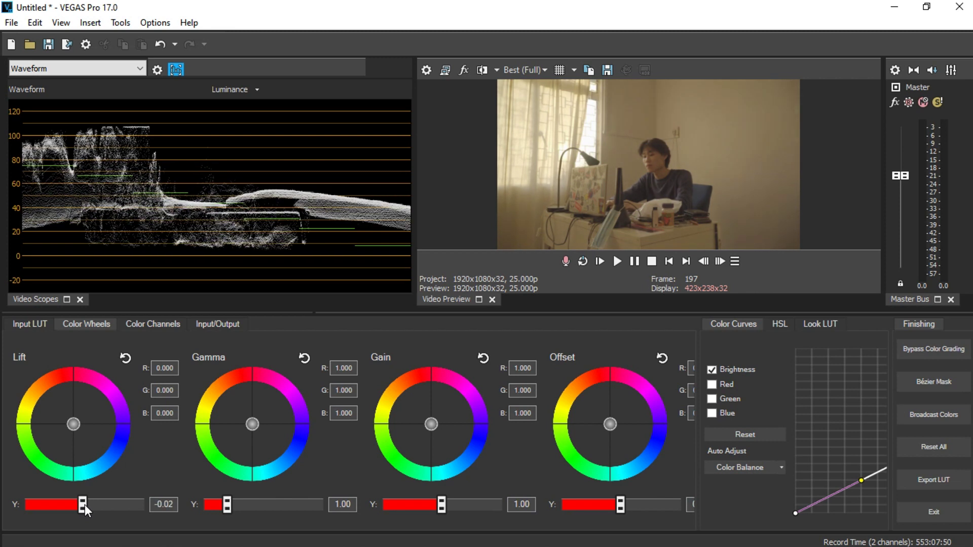
{"action": "scroll", "coordinate": [84, 505], "scroll_direction": "down", "scroll_amount": 2}
{"action": "scroll", "coordinate": [84, 504], "scroll_direction": "up", "scroll_amount": 4}
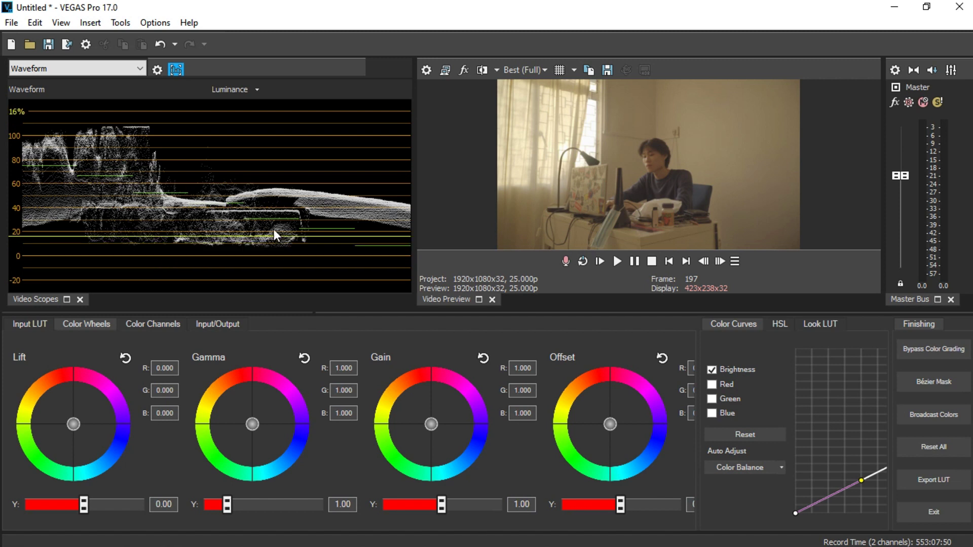
{"action": "scroll", "coordinate": [81, 506], "scroll_direction": "down", "scroll_amount": 5}
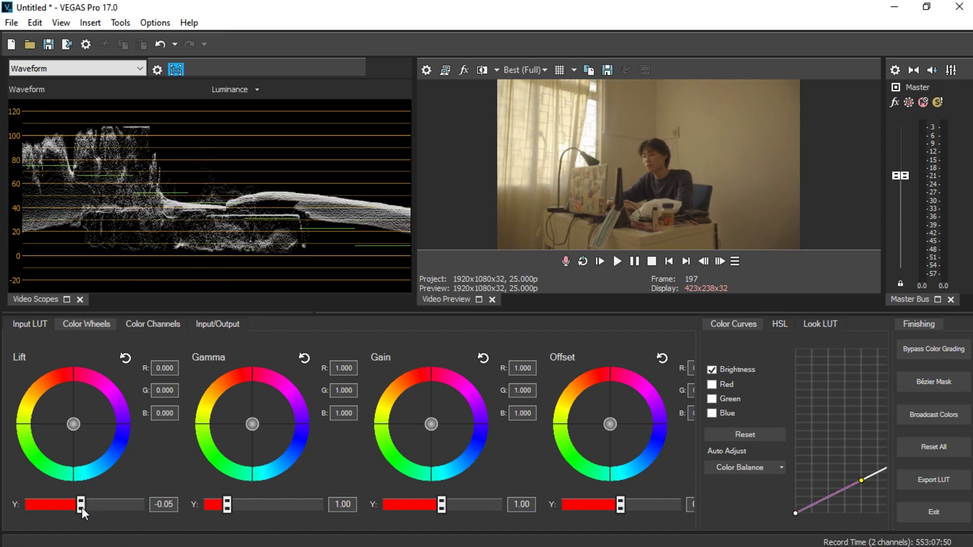
{"action": "scroll", "coordinate": [81, 507], "scroll_direction": "down", "scroll_amount": 1}
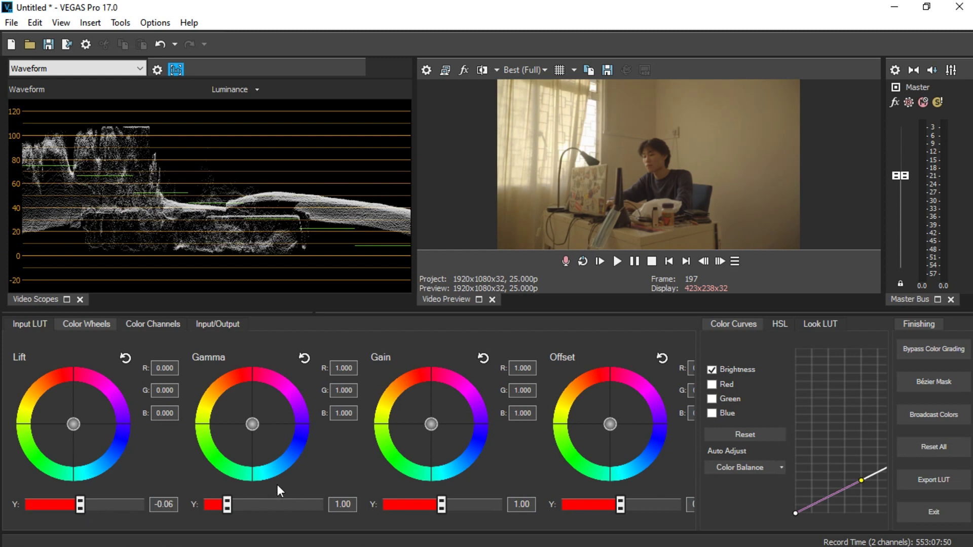
{"action": "scroll", "coordinate": [440, 503], "scroll_direction": "down", "scroll_amount": 7}
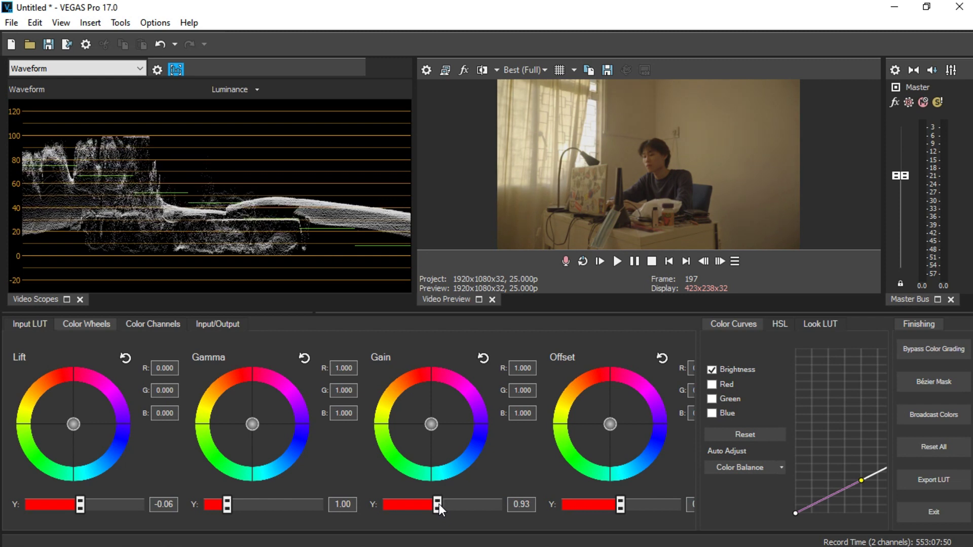
{"action": "scroll", "coordinate": [439, 504], "scroll_direction": "up", "scroll_amount": 1}
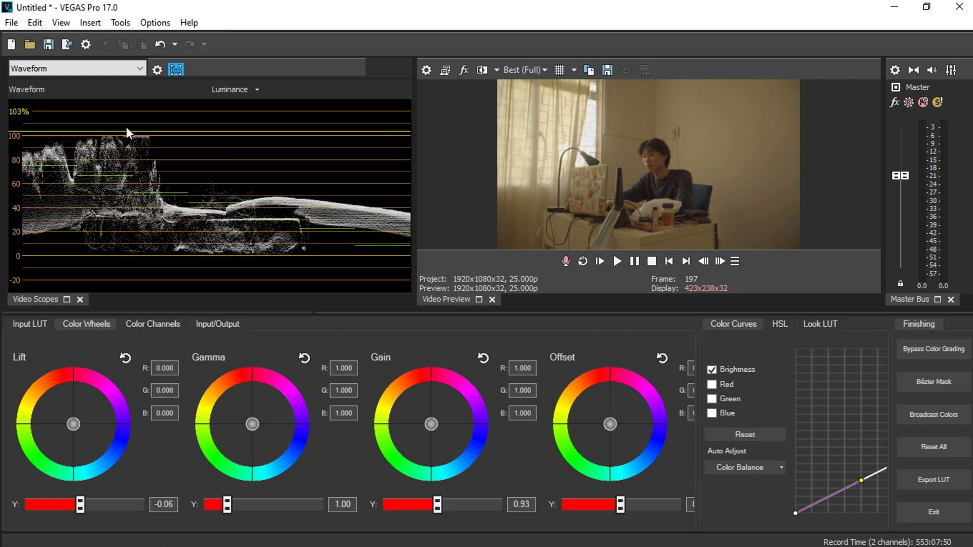
- Enlarge the Color Curves area and shape the Brightness curve to darken the deepest shadows and raise the midtones
{"action": "left_click_drag", "start_coordinate": [694, 455], "coordinate": [286, 436]}
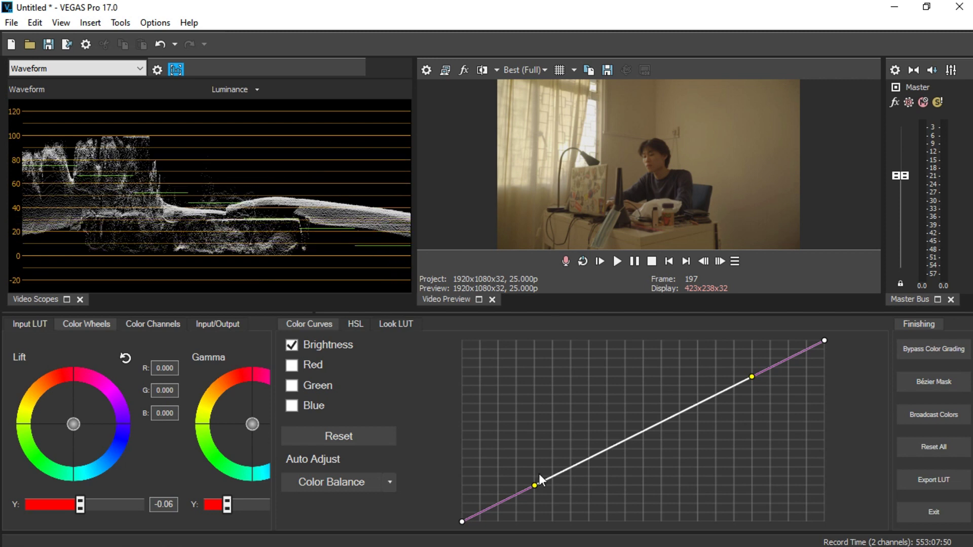
{"action": "left_click_drag", "start_coordinate": [536, 488], "coordinate": [542, 496]}
{"action": "left_click_drag", "start_coordinate": [753, 377], "coordinate": [551, 446]}
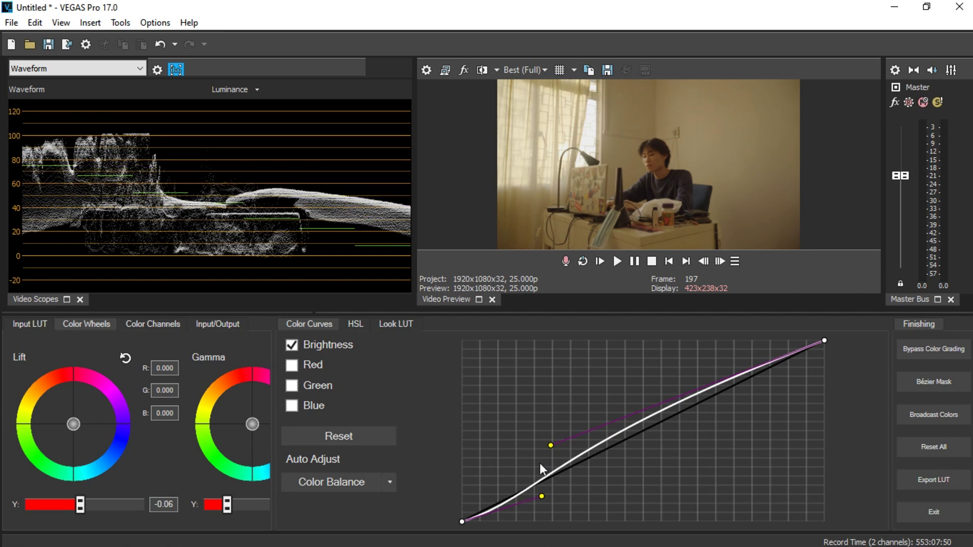
{"action": "left_click_drag", "start_coordinate": [551, 446], "coordinate": [507, 461]}
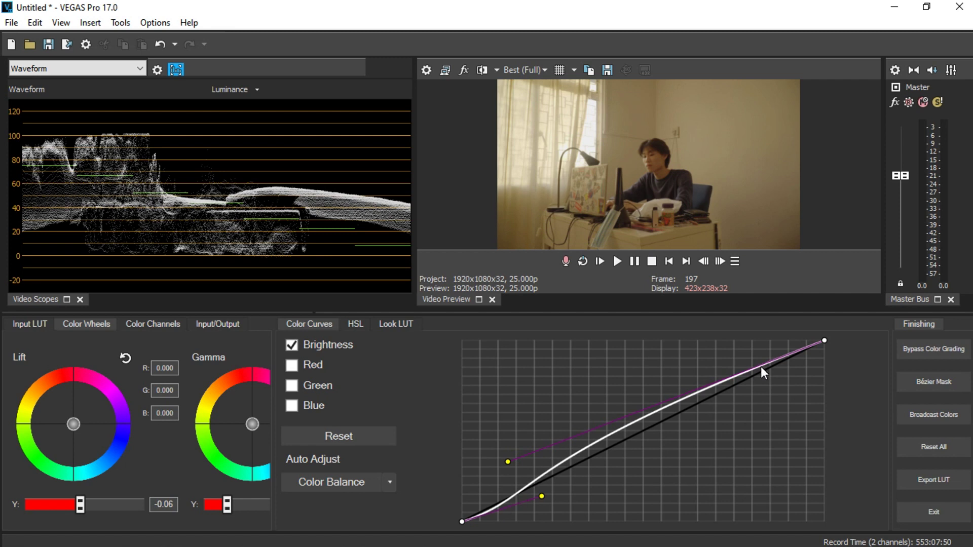
{"action": "left_click_drag", "start_coordinate": [505, 464], "coordinate": [457, 480]}
{"action": "left_click_drag", "start_coordinate": [541, 496], "coordinate": [524, 514]}
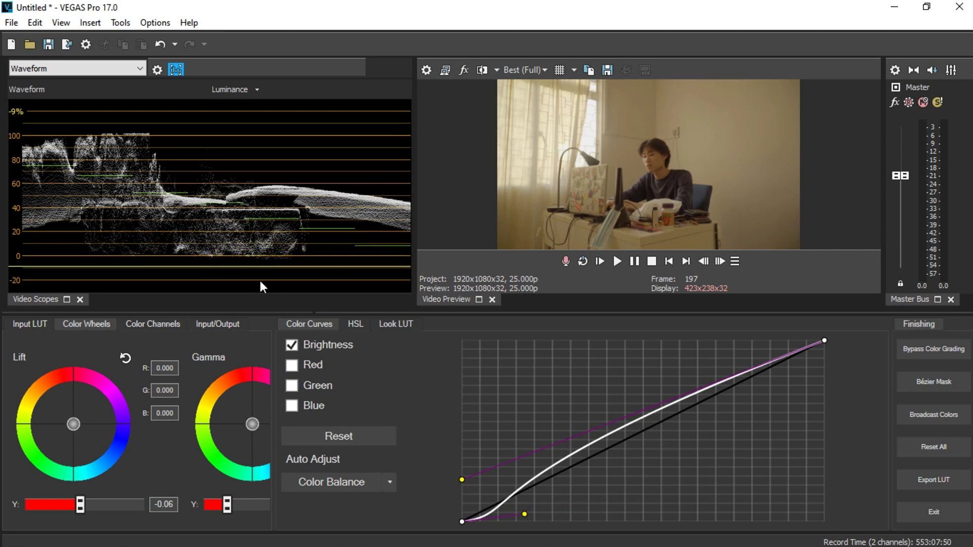
- Set the Lift wheel's Y value to -0.04 and extend the Brightness curve's shadow handle slightly toward the midtones
{"action": "left_click_drag", "start_coordinate": [274, 388], "coordinate": [589, 392]}
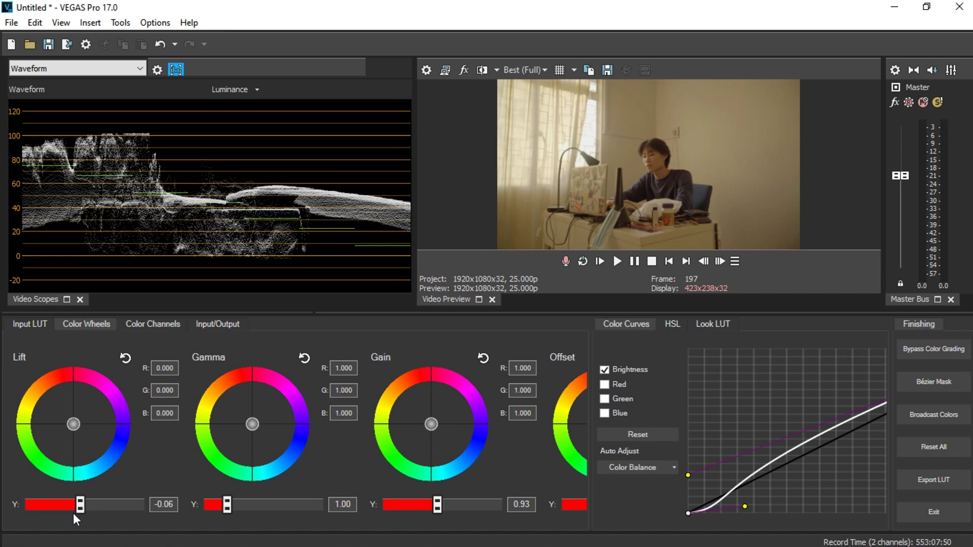
{"action": "scroll", "coordinate": [78, 508], "scroll_direction": "up", "scroll_amount": 2}
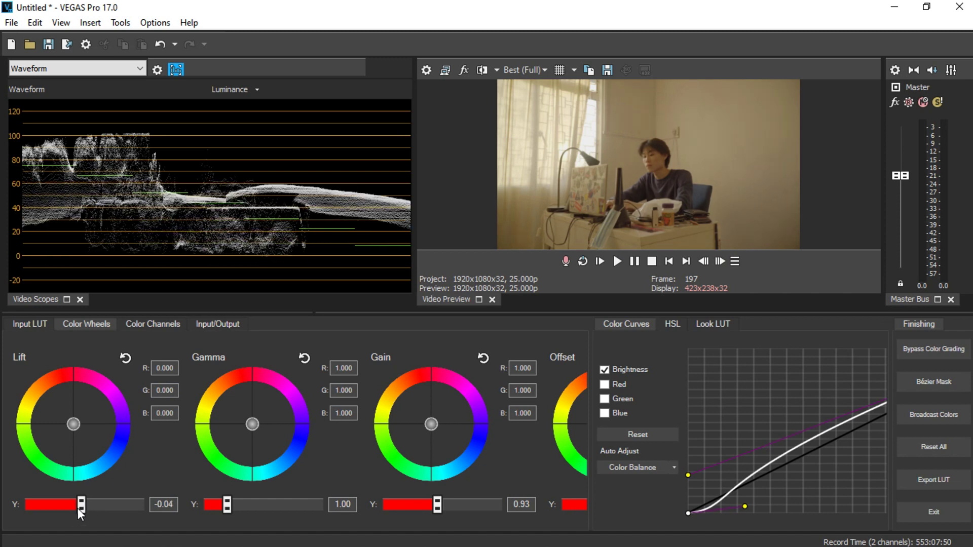
{"action": "left_click_drag", "start_coordinate": [589, 463], "coordinate": [399, 470]}
{"action": "left_click_drag", "start_coordinate": [567, 514], "coordinate": [577, 515]}
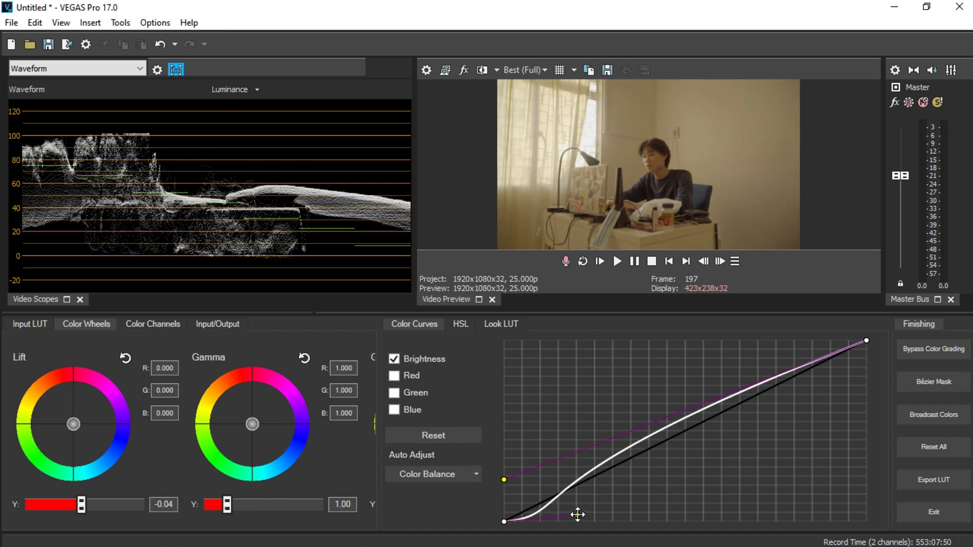
{"action": "left_click_drag", "start_coordinate": [382, 471], "coordinate": [592, 467]}
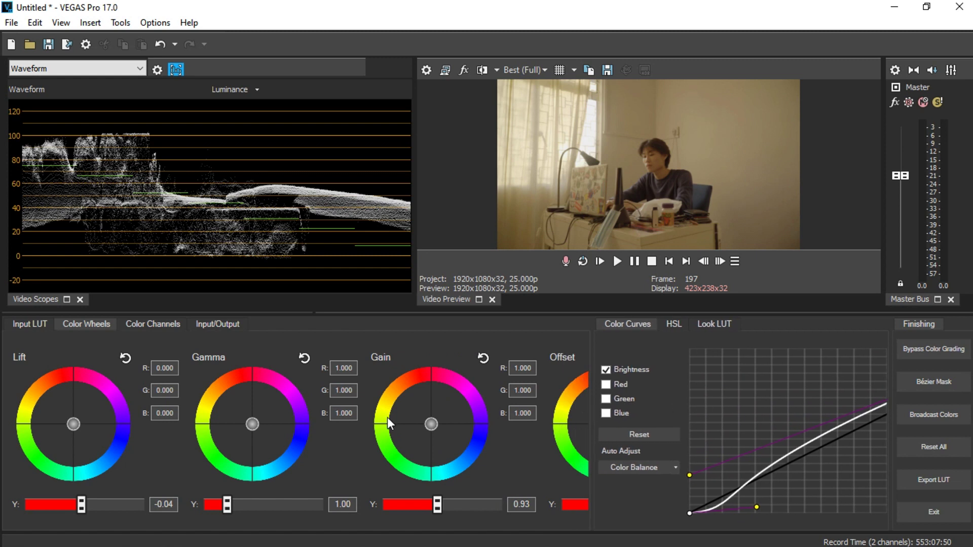
- Set the Output Min level to 0.03 and extend the Brightness curve's shadow handle slightly further toward the midtones
{"action": "left_click", "coordinate": [223, 324]}
{"action": "left_click_drag", "start_coordinate": [78, 454], "coordinate": [78, 451]}
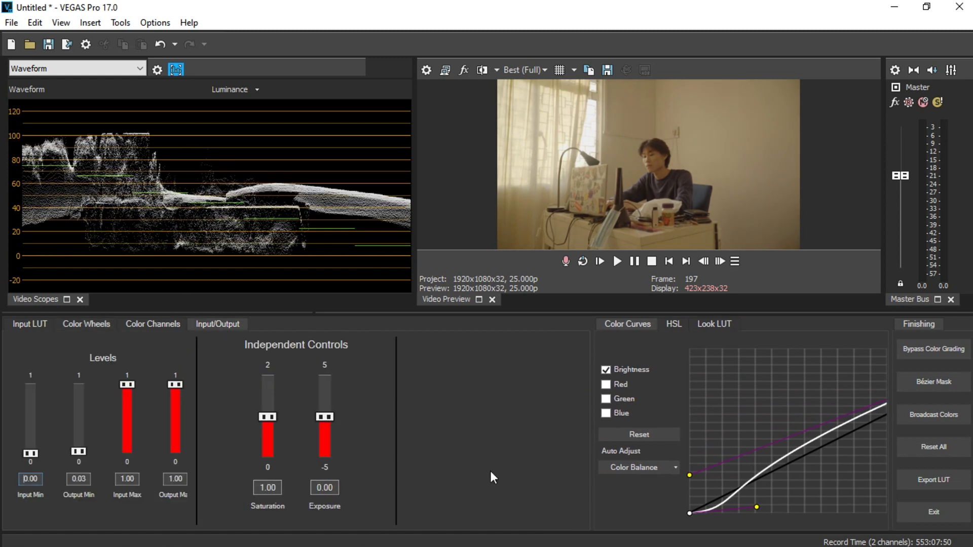
{"action": "left_click_drag", "start_coordinate": [419, 460], "coordinate": [403, 460]}
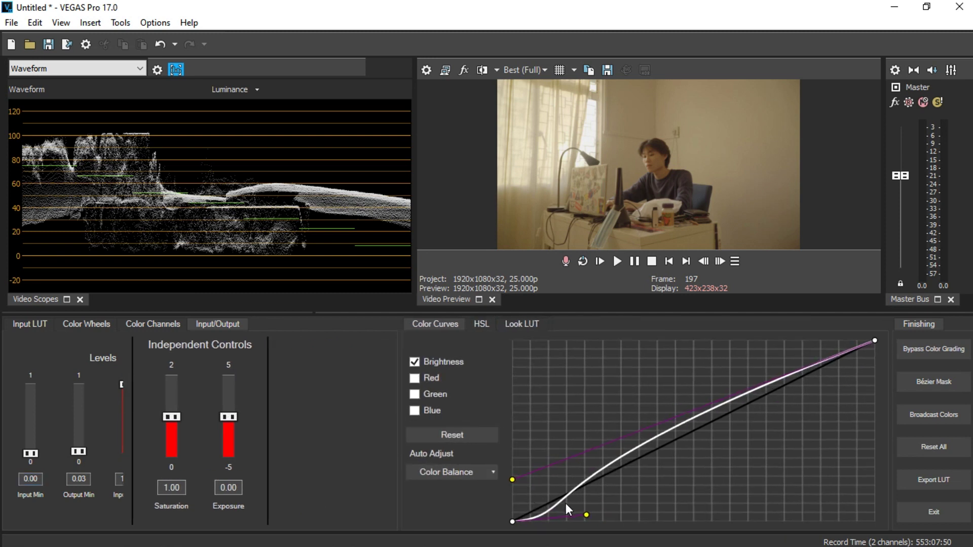
{"action": "left_click_drag", "start_coordinate": [652, 514], "coordinate": [594, 515]}
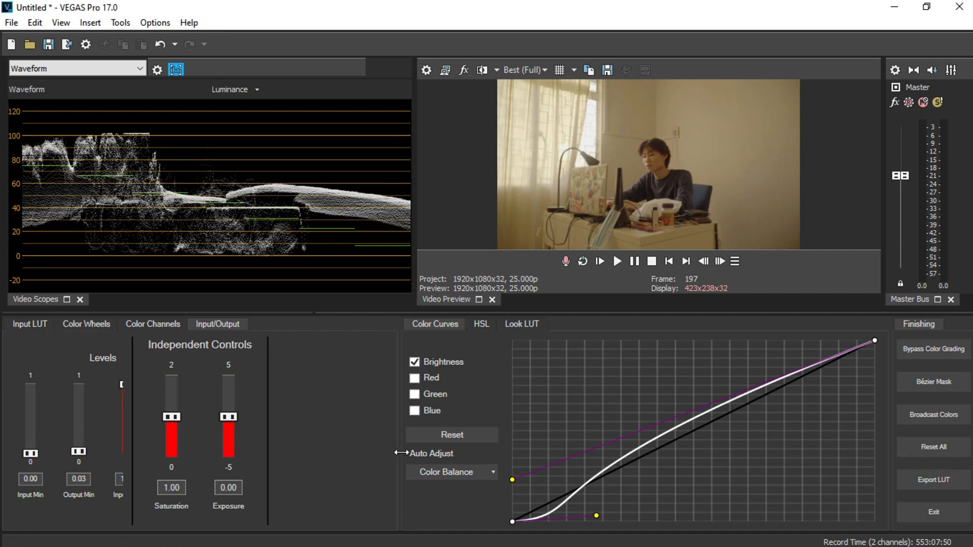
- Widen the Input/Output area and set Output Max to 0.98 and Output Min to 0.04
{"action": "left_click_drag", "start_coordinate": [407, 452], "coordinate": [549, 451]}
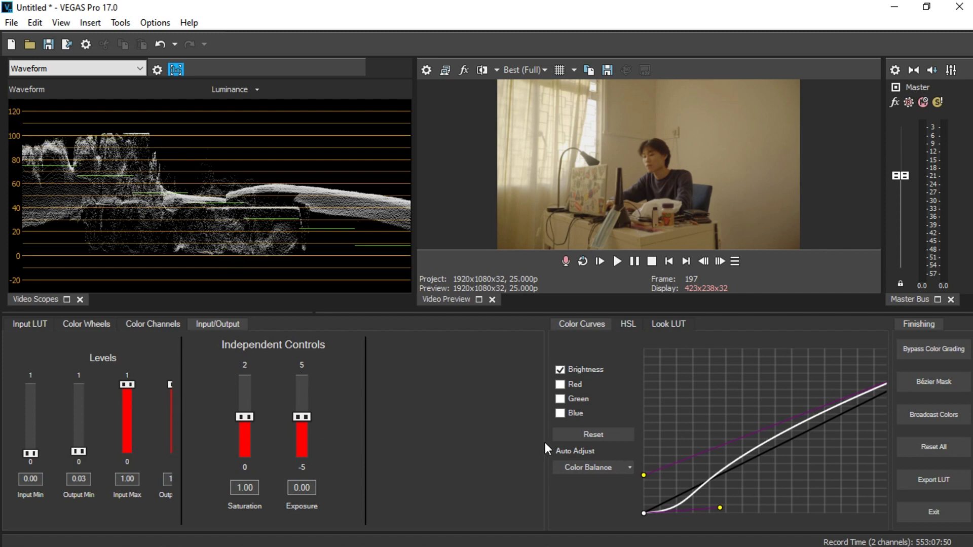
{"action": "left_click_drag", "start_coordinate": [546, 444], "coordinate": [664, 444]}
{"action": "left_click_drag", "start_coordinate": [182, 384], "coordinate": [182, 384]}
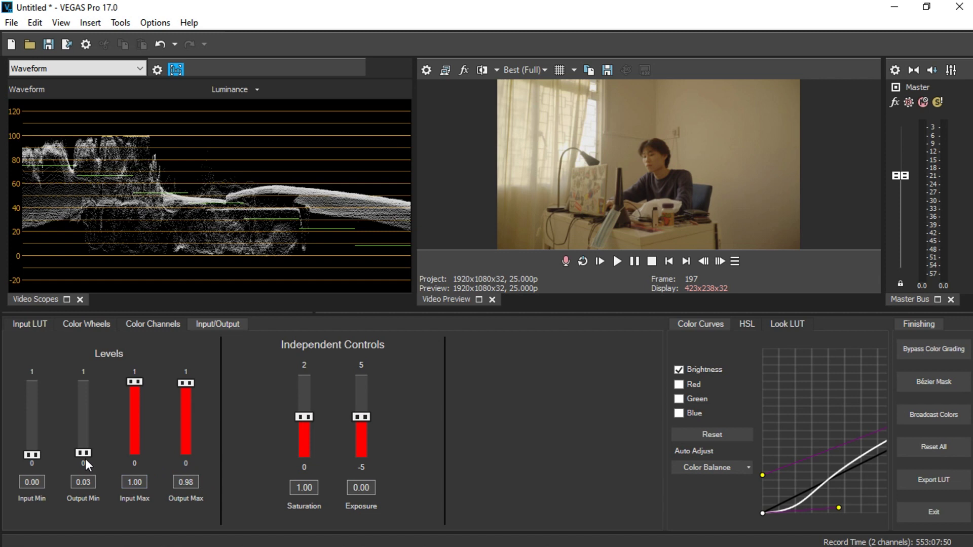
{"action": "left_click_drag", "start_coordinate": [85, 460], "coordinate": [89, 460]}
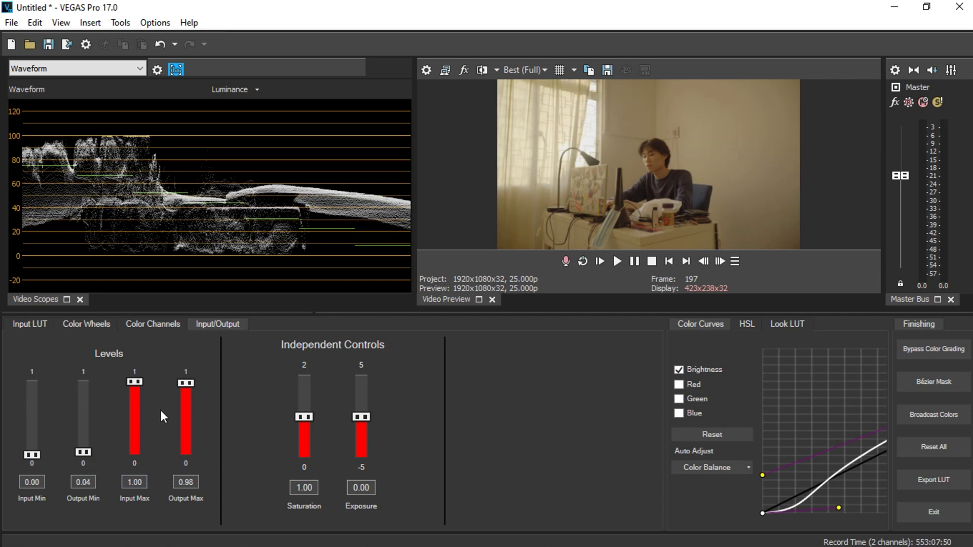
- Refine the Brightness curve by extending its shadow handle toward the midtones and raising its highlight handle slightly
{"action": "left_click_drag", "start_coordinate": [658, 426], "coordinate": [400, 425]}
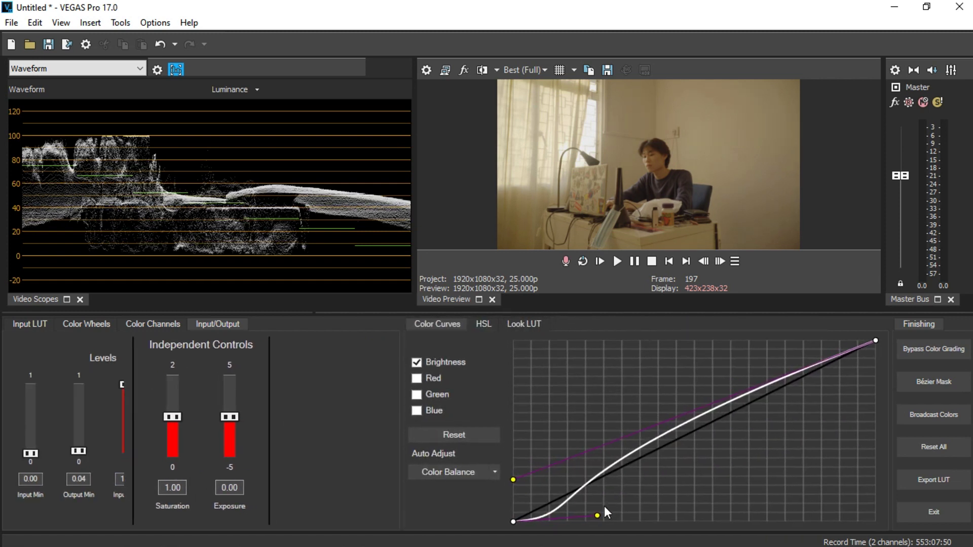
{"action": "left_click_drag", "start_coordinate": [599, 515], "coordinate": [617, 513]}
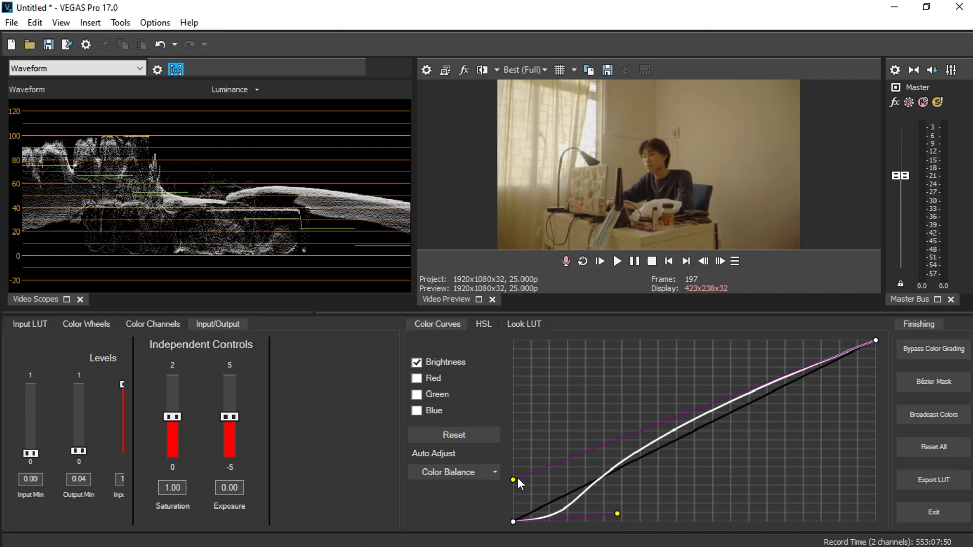
{"action": "left_click_drag", "start_coordinate": [514, 475], "coordinate": [514, 471]}
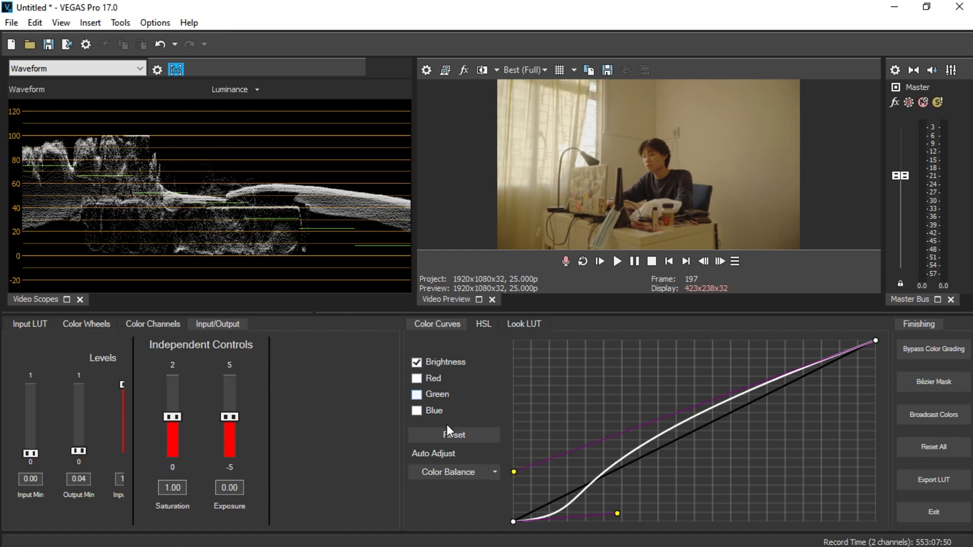
{"action": "left_click_drag", "start_coordinate": [407, 438], "coordinate": [683, 422]}
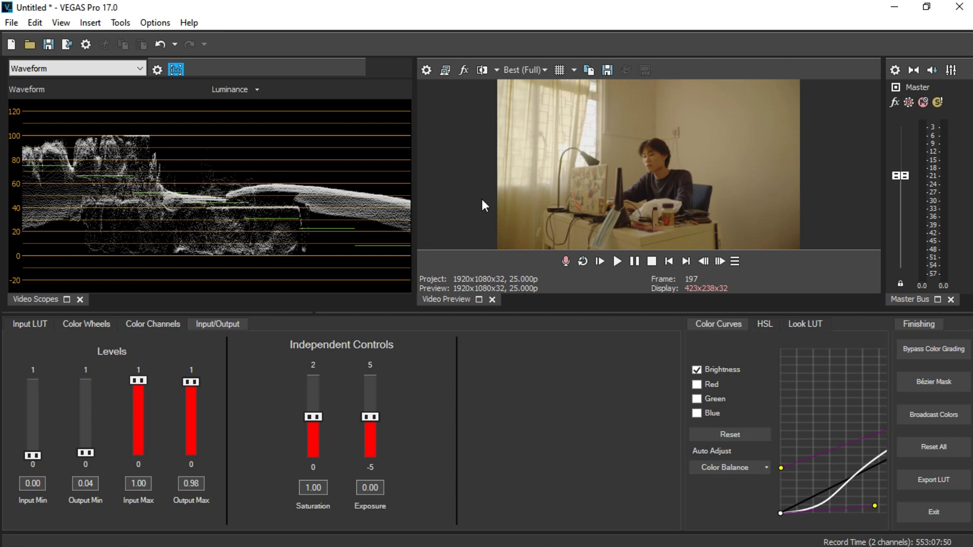
- Check the corrected clip in the Histogram scope and in the RGB Parade scope
{"action": "left_click", "coordinate": [112, 69]}
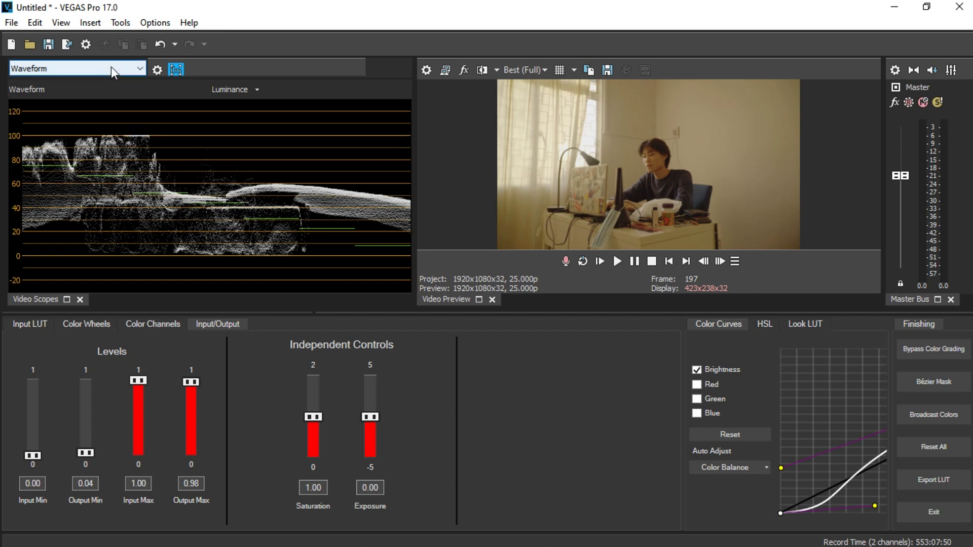
{"action": "left_click", "coordinate": [53, 69]}
{"action": "left_click", "coordinate": [51, 106]}
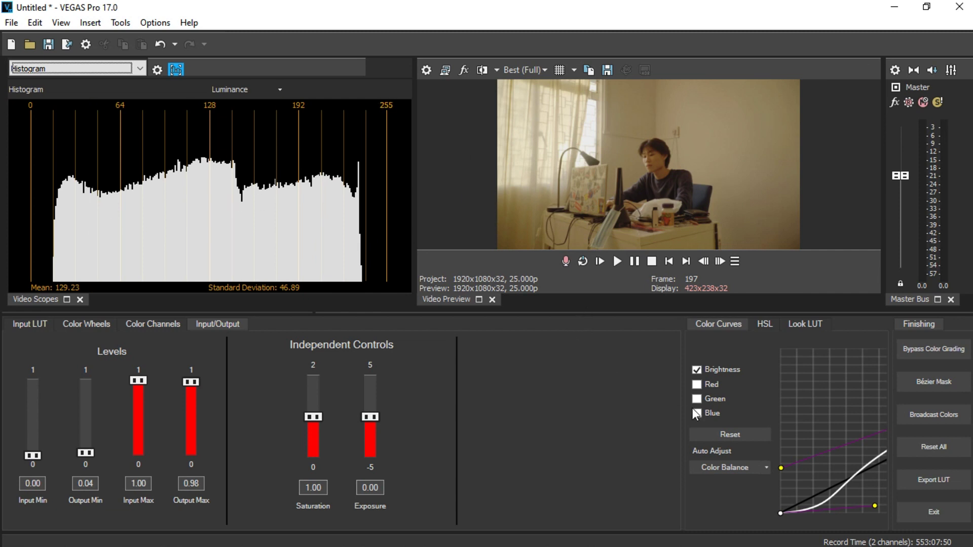
{"action": "left_click", "coordinate": [78, 71]}
{"action": "left_click", "coordinate": [66, 118]}
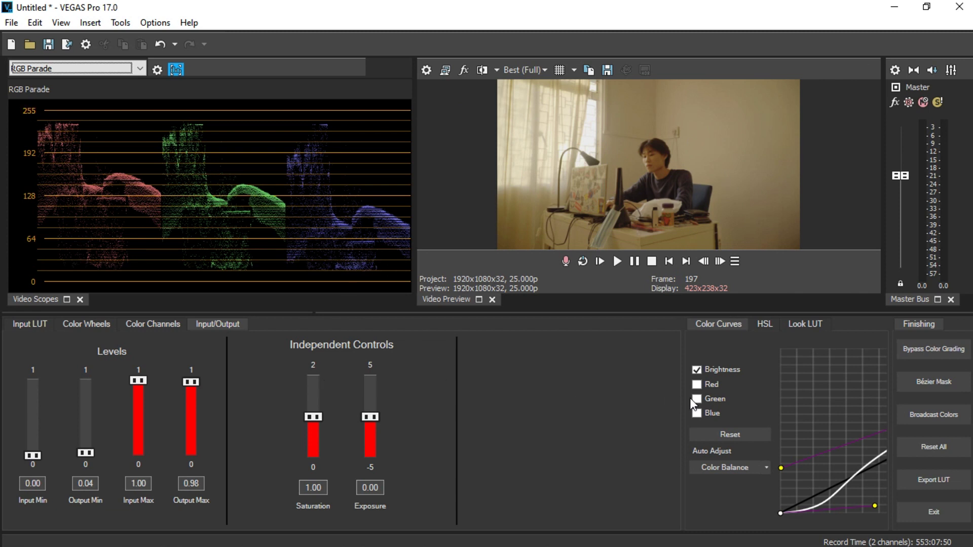
- Bring up the Color Wheels and resize the area to compare the wheels with the enlarged Brightness curve
{"action": "left_click_drag", "start_coordinate": [684, 383], "coordinate": [651, 384]}
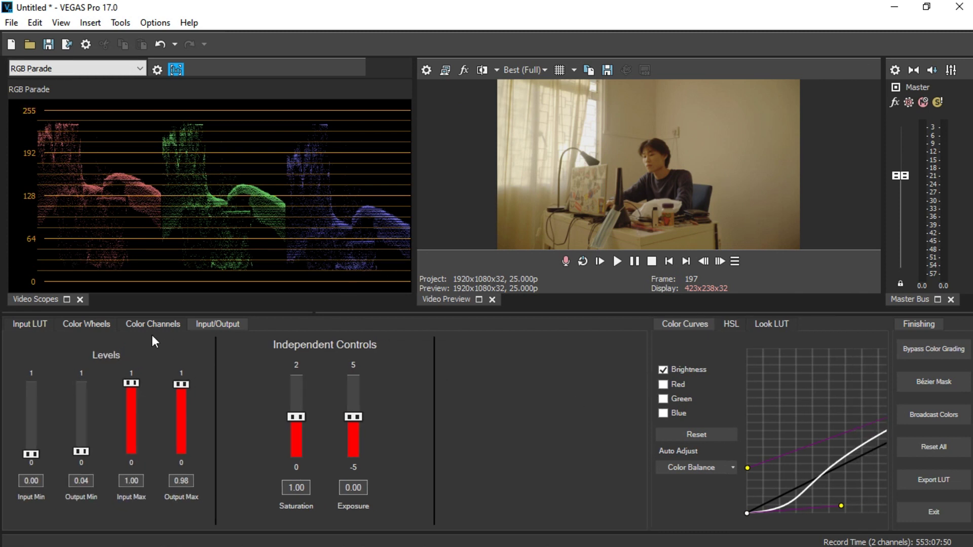
{"action": "left_click", "coordinate": [90, 328]}
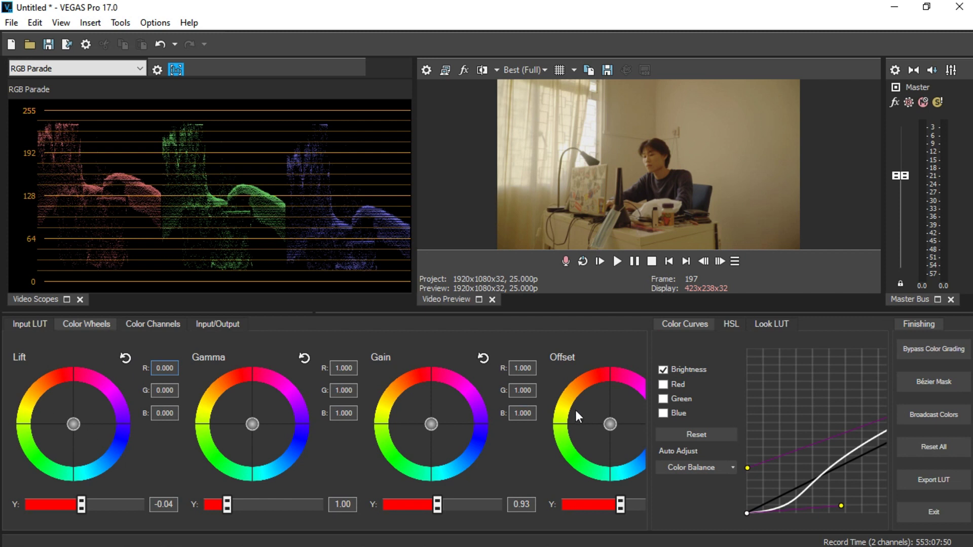
{"action": "left_click_drag", "start_coordinate": [649, 354], "coordinate": [256, 361]}
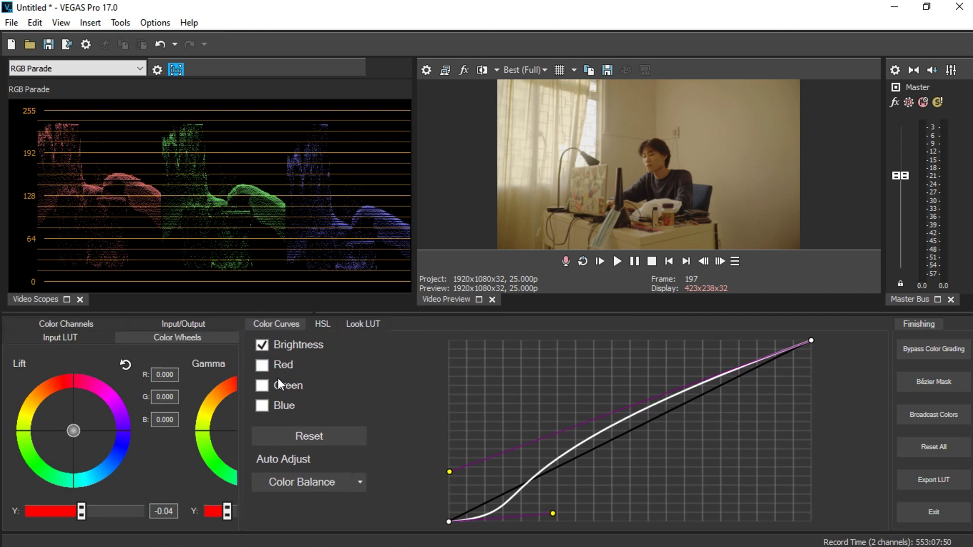
{"action": "left_click_drag", "start_coordinate": [242, 407], "coordinate": [615, 407]}
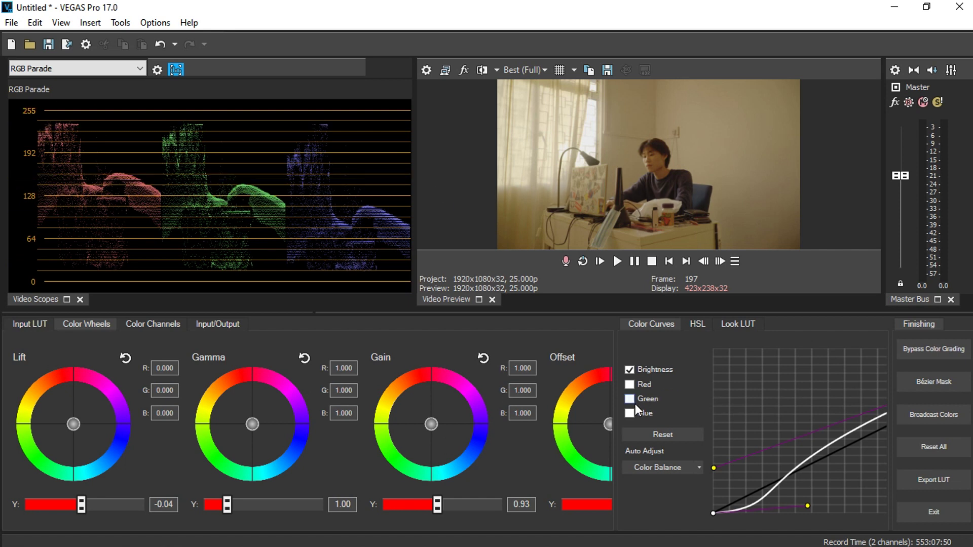
{"action": "left_click_drag", "start_coordinate": [612, 406], "coordinate": [458, 446]}
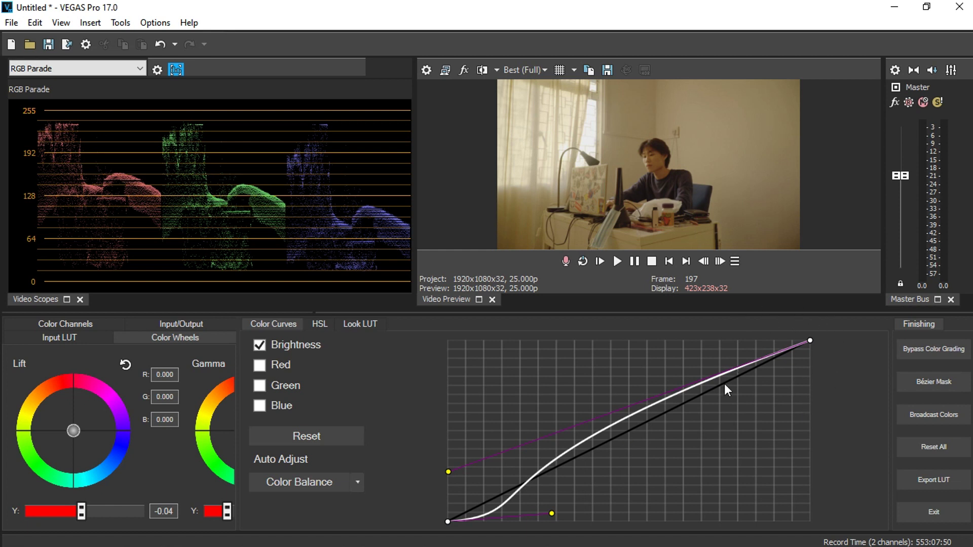
- Show the Red, Green and Blue channel curves together, and hide the Blue and Green curves again
{"action": "left_click_drag", "start_coordinate": [238, 411], "coordinate": [413, 405]}
{"action": "left_click", "coordinate": [427, 378]}
{"action": "left_click", "coordinate": [427, 395]}
{"action": "left_click", "coordinate": [427, 411]}
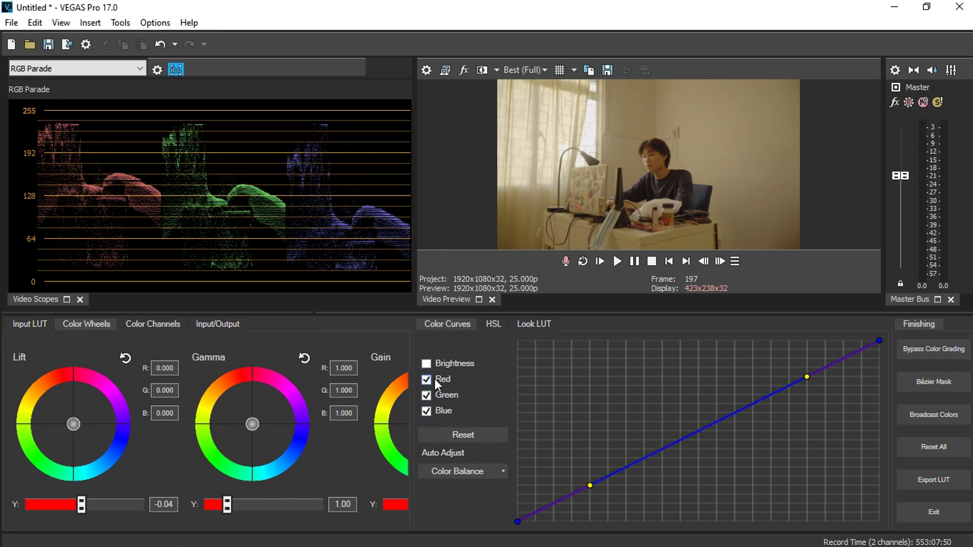
{"action": "left_click", "coordinate": [427, 411]}
{"action": "left_click", "coordinate": [427, 395]}
- Show only the Red curve and lower its highlight handle to reduce red in the bright tones
{"action": "left_click_drag", "start_coordinate": [413, 420], "coordinate": [293, 410]}
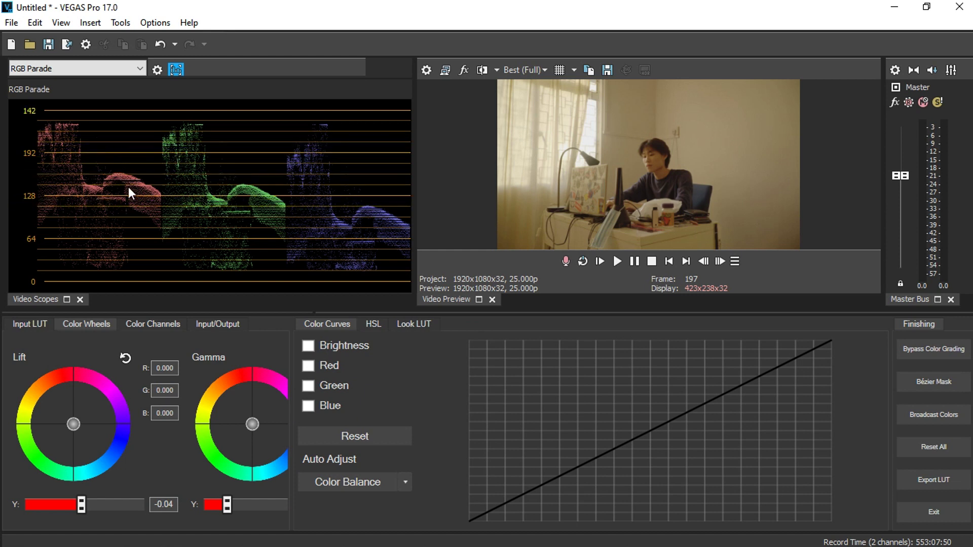
{"action": "left_click", "coordinate": [311, 367]}
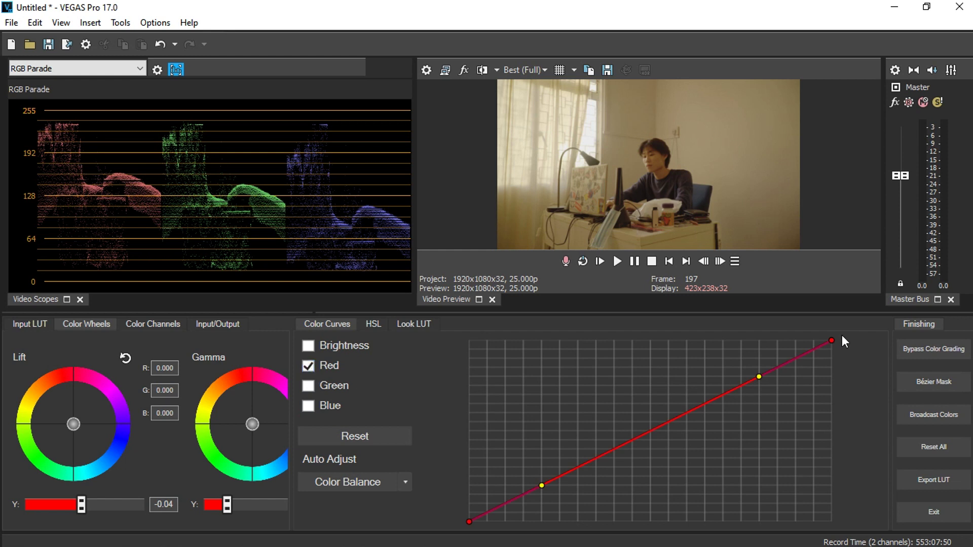
{"action": "left_click_drag", "start_coordinate": [756, 375], "coordinate": [755, 408]}
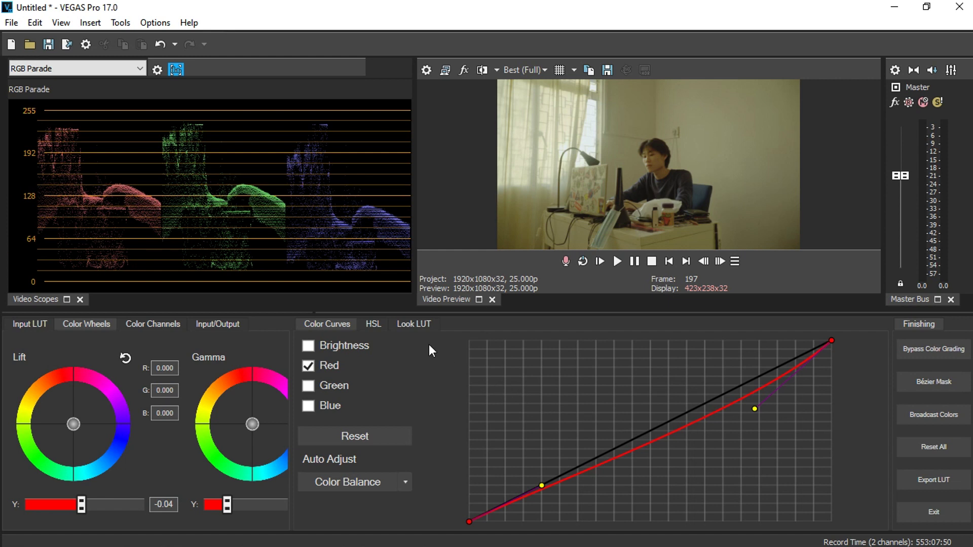
- Display the Blue curve alone, raise its highlight handle and pull it toward the midtones to add blue
{"action": "left_click", "coordinate": [309, 366]}
{"action": "left_click", "coordinate": [320, 405]}
{"action": "left_click_drag", "start_coordinate": [760, 376], "coordinate": [674, 369]}
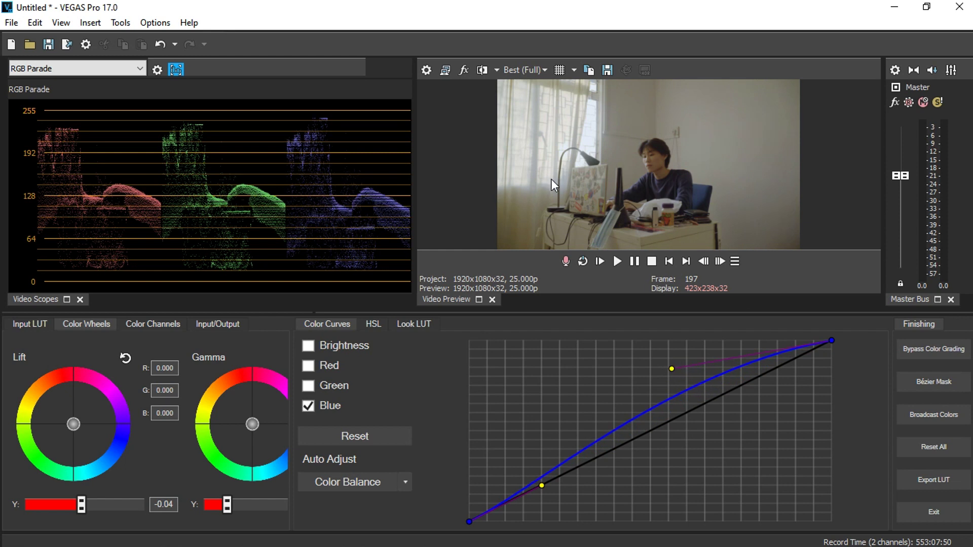
{"action": "left_click_drag", "start_coordinate": [669, 369], "coordinate": [660, 365]}
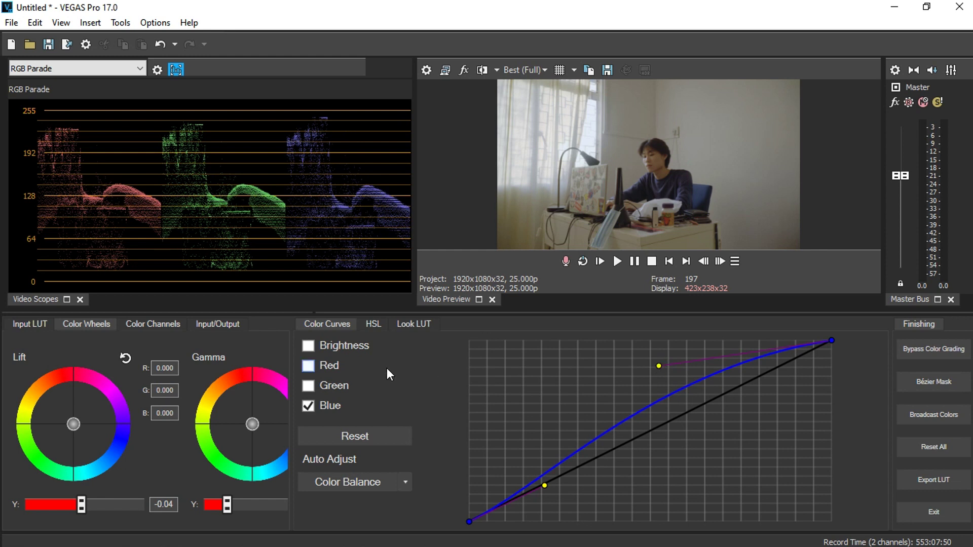
- Raise the Red curve's highlight handle very slightly and return the graph to the Brightness curve
{"action": "left_click", "coordinate": [327, 368]}
{"action": "left_click", "coordinate": [323, 411]}
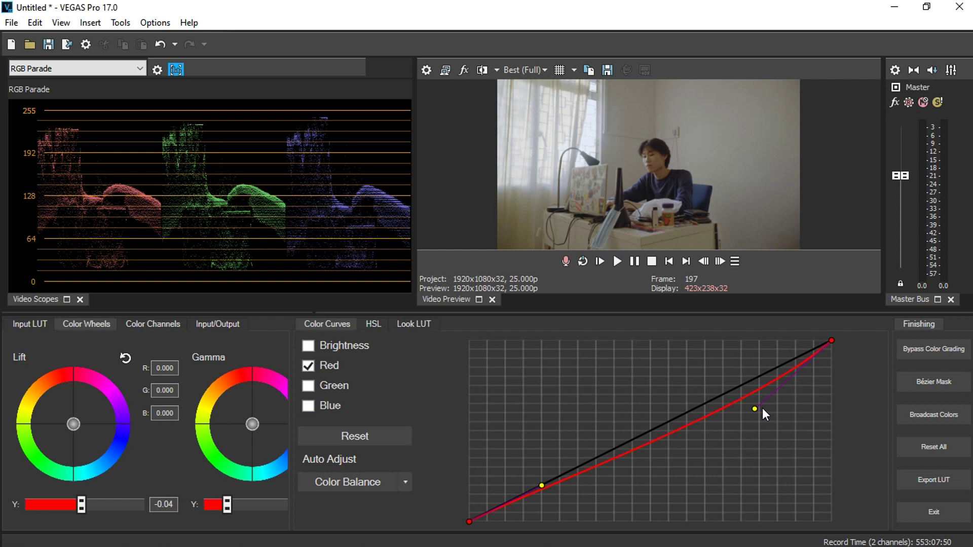
{"action": "left_click_drag", "start_coordinate": [758, 409], "coordinate": [755, 406]}
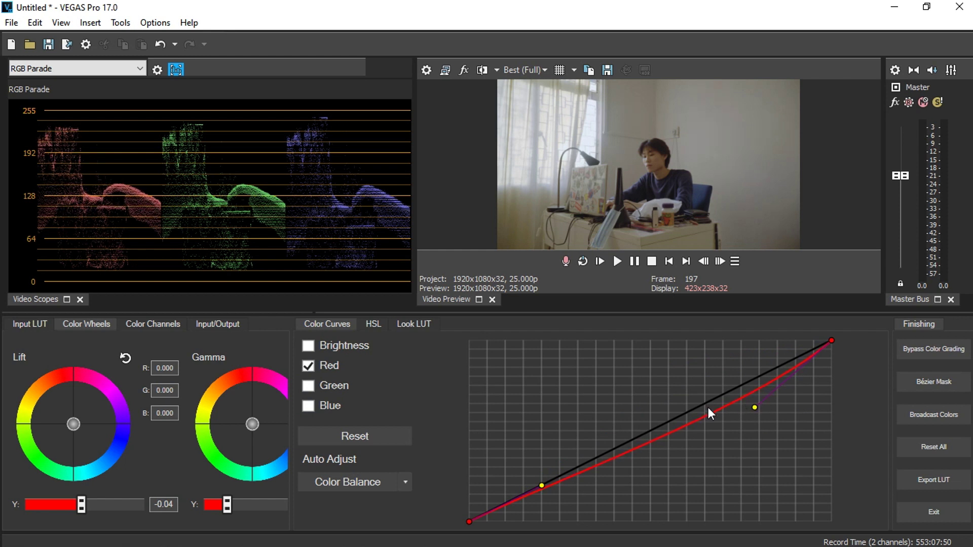
{"action": "left_click", "coordinate": [308, 367]}
{"action": "left_click", "coordinate": [308, 344]}
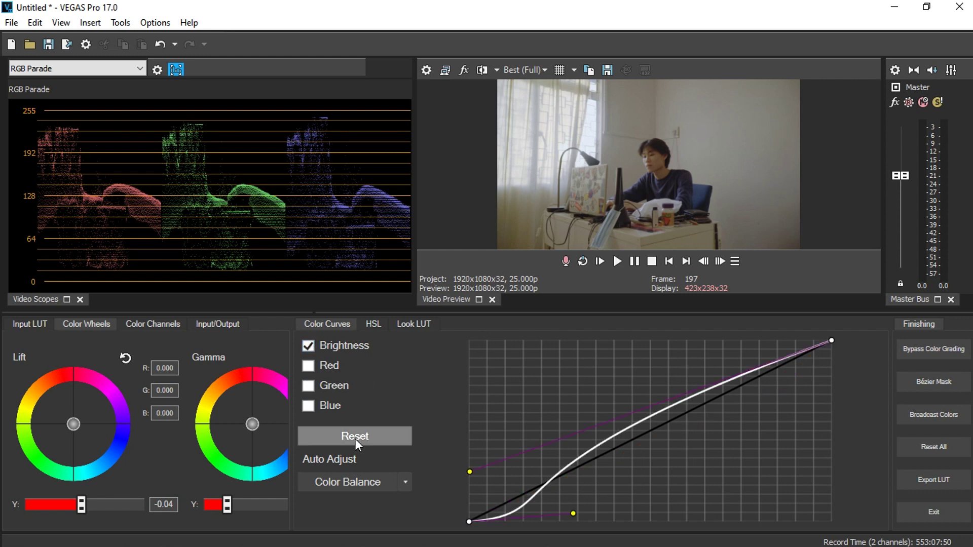
- Switch the scope to Vectorscope and increase the clip's Saturation to 1.33 in the Input/Output controls
{"action": "left_click_drag", "start_coordinate": [294, 450], "coordinate": [688, 439]}
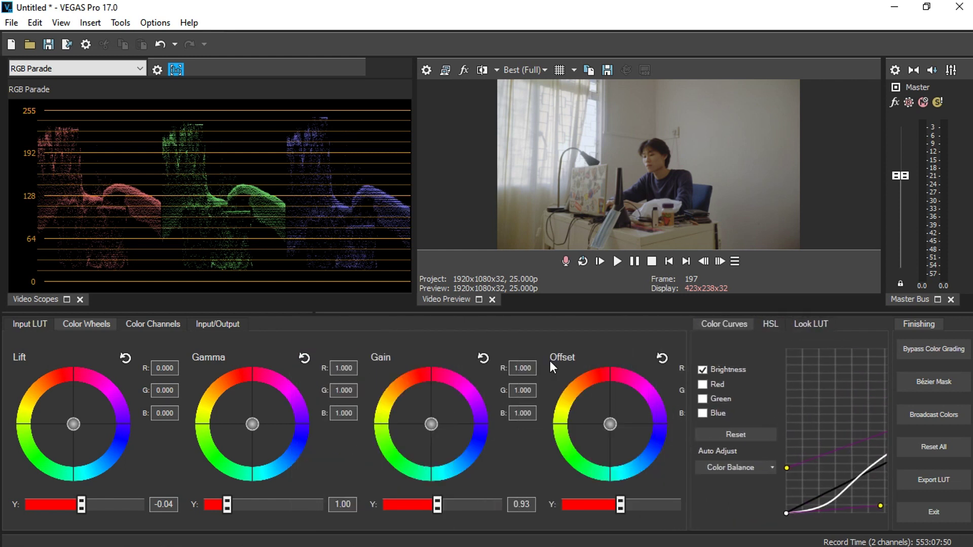
{"action": "left_click", "coordinate": [120, 69]}
{"action": "left_click", "coordinate": [122, 83]}
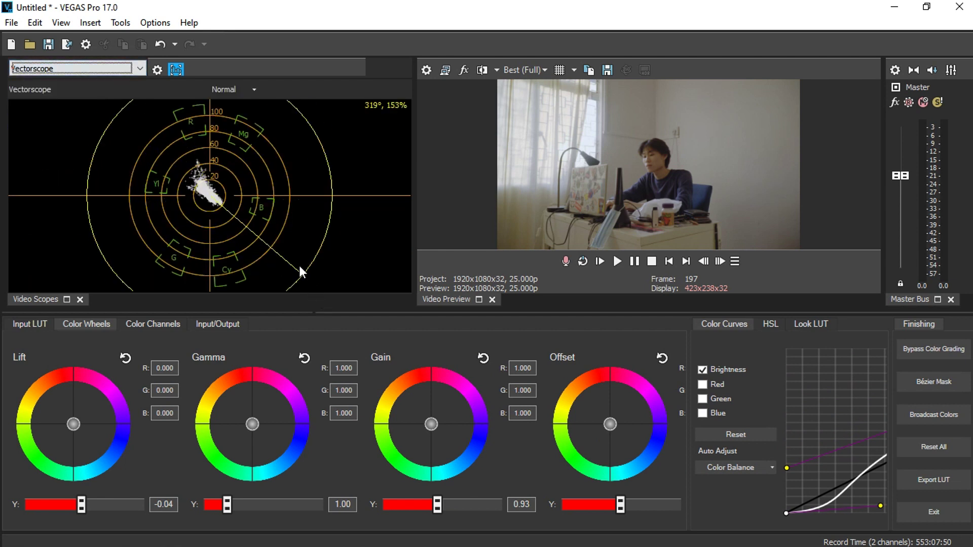
{"action": "left_click", "coordinate": [232, 324]}
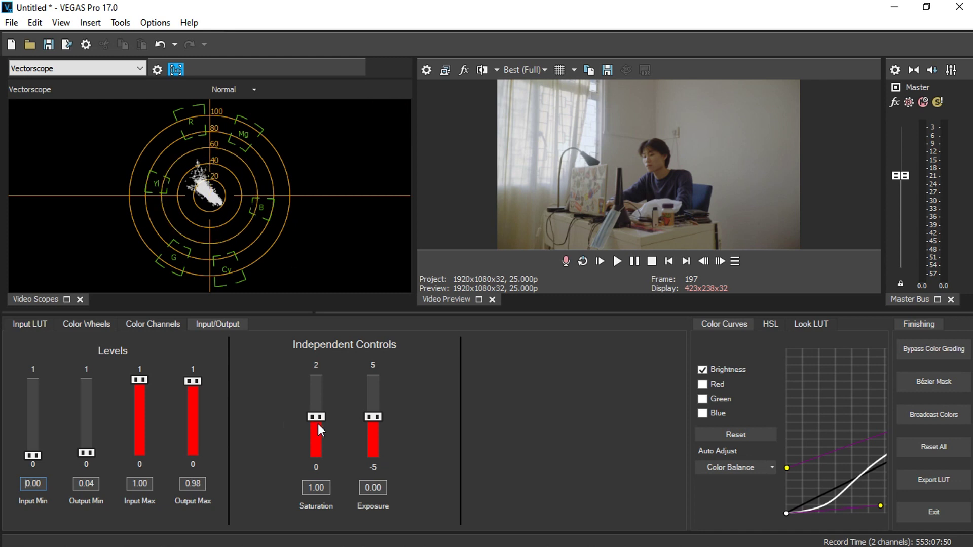
{"action": "left_click_drag", "start_coordinate": [317, 414], "coordinate": [315, 404]}
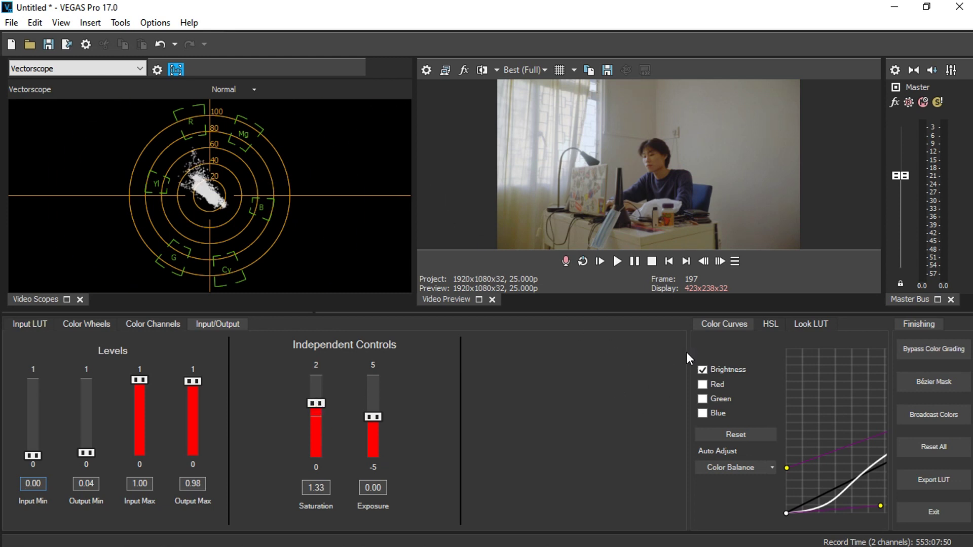
- Switch the scope to RGB Parade, enlarge the curve graph and nudge the Green curve's highlight handle slightly
{"action": "left_click_drag", "start_coordinate": [692, 353], "coordinate": [426, 352]}
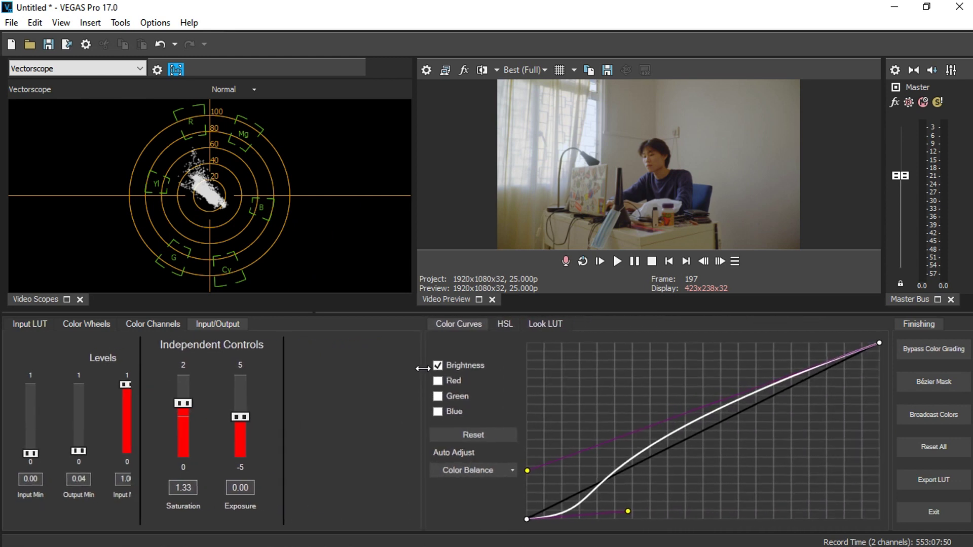
{"action": "left_click", "coordinate": [105, 66]}
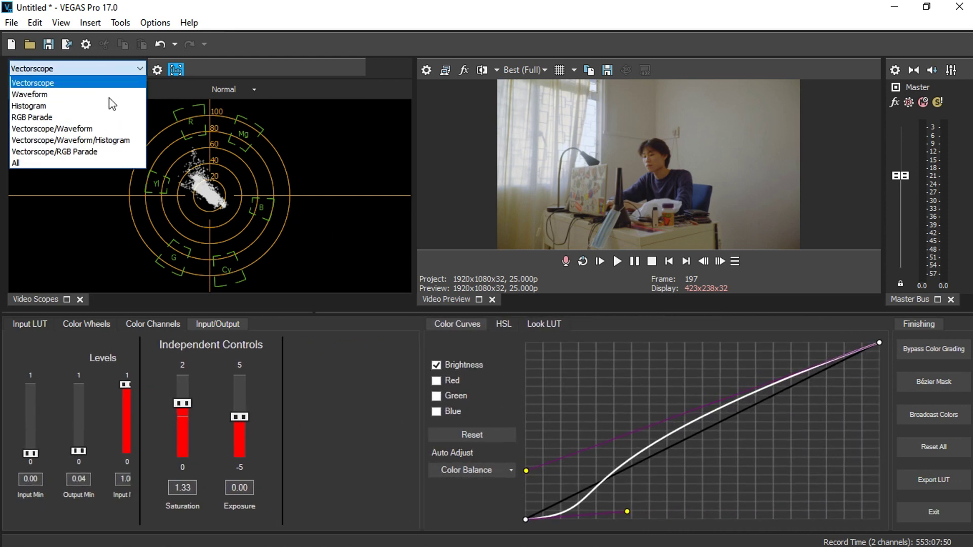
{"action": "left_click", "coordinate": [31, 117]}
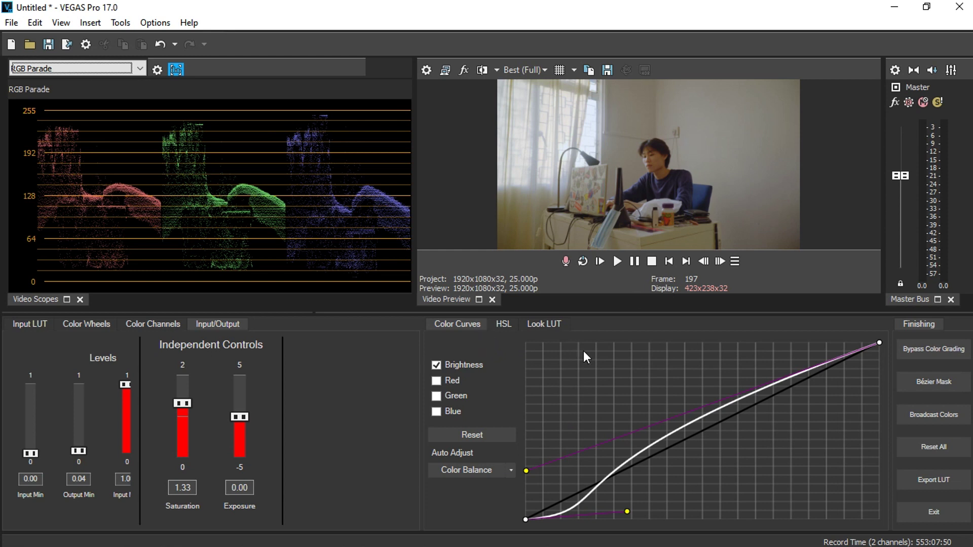
{"action": "left_click", "coordinate": [447, 396]}
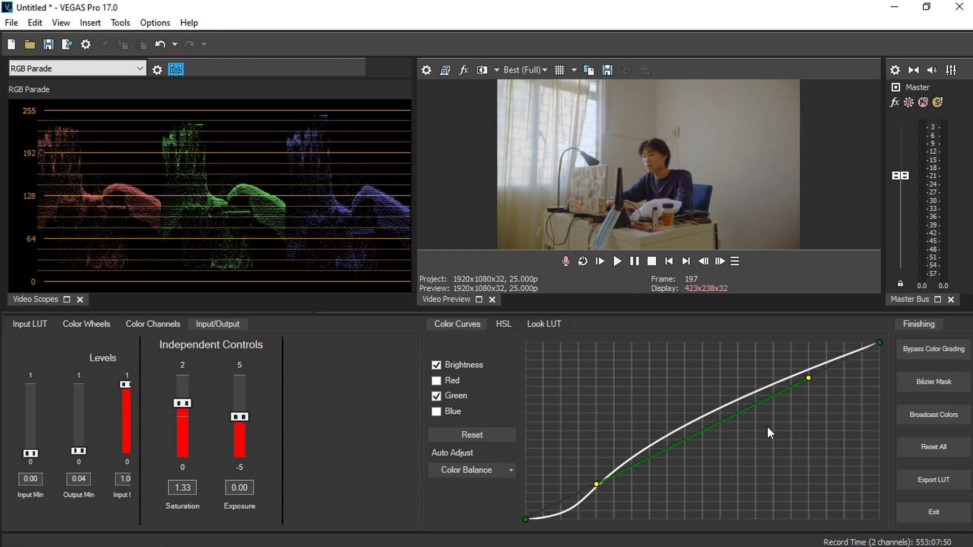
{"action": "left_click_drag", "start_coordinate": [810, 379], "coordinate": [811, 381]}
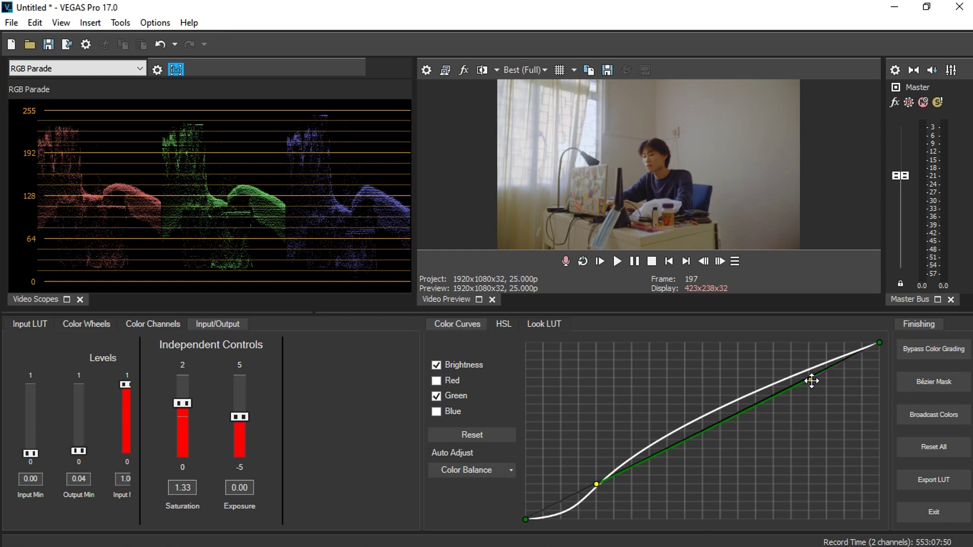
- Rebalance the Blue and Red curves by raising Blue's highlight handle and pulling Red's toward the midtones while lowering Red's shadow handle slightly
{"action": "left_click", "coordinate": [444, 411]}
{"action": "left_click_drag", "start_coordinate": [818, 419], "coordinate": [711, 363]}
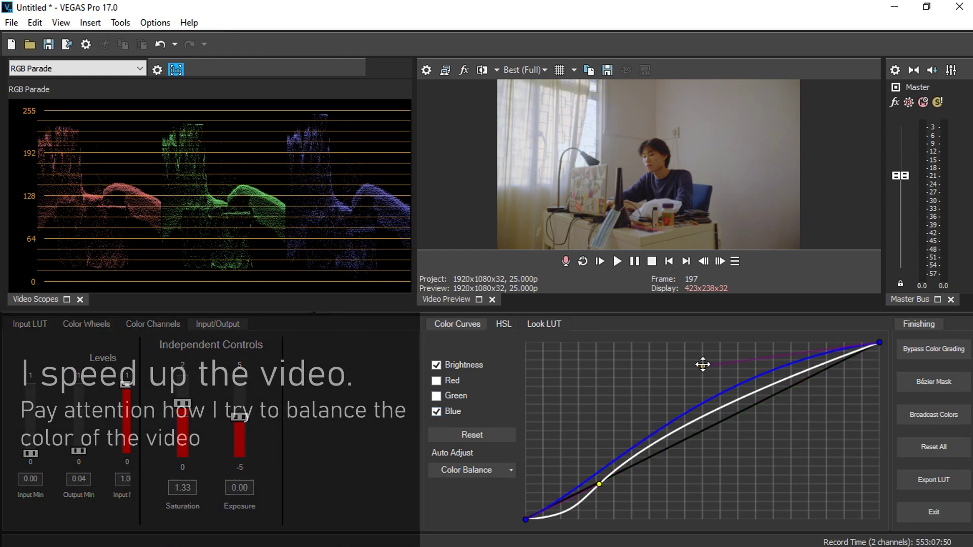
{"action": "left_click", "coordinate": [441, 381]}
{"action": "left_click", "coordinate": [436, 380]}
{"action": "left_click", "coordinate": [457, 411]}
{"action": "left_click_drag", "start_coordinate": [795, 408], "coordinate": [645, 402]}
{"action": "left_click", "coordinate": [437, 381]}
{"action": "left_click", "coordinate": [436, 411]}
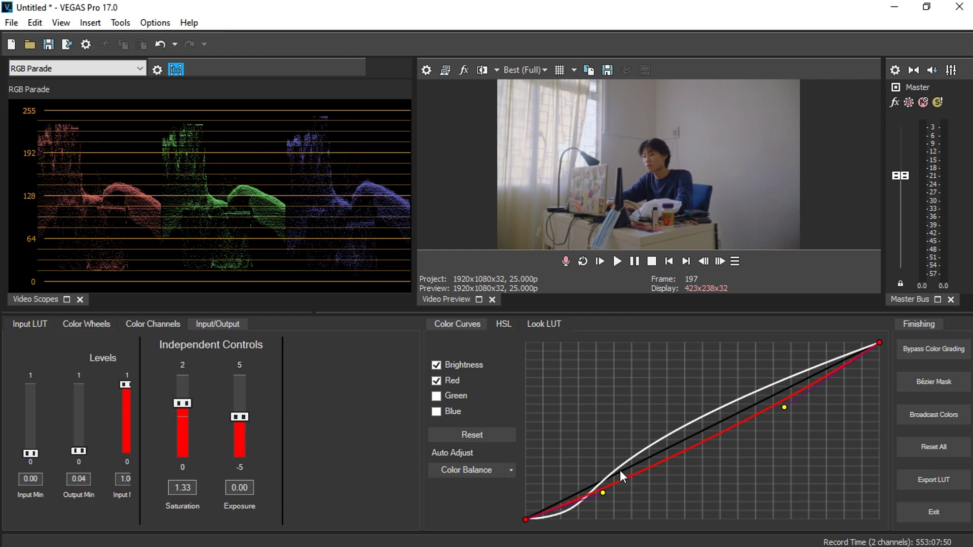
{"action": "left_click", "coordinate": [442, 379]}
- Bring up the widened Color Wheels and switch the scope to Vectorscope
{"action": "left_click_drag", "start_coordinate": [422, 381], "coordinate": [719, 369]}
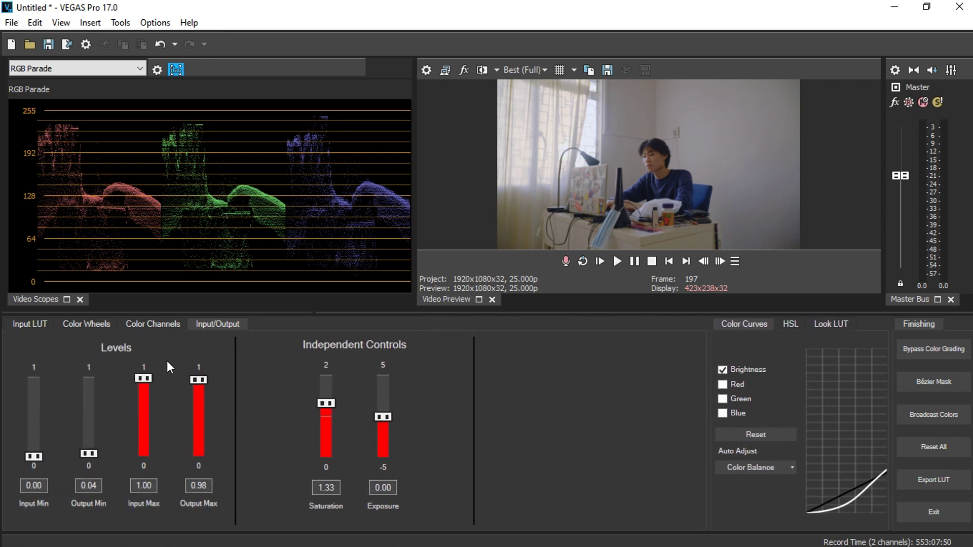
{"action": "left_click", "coordinate": [95, 324]}
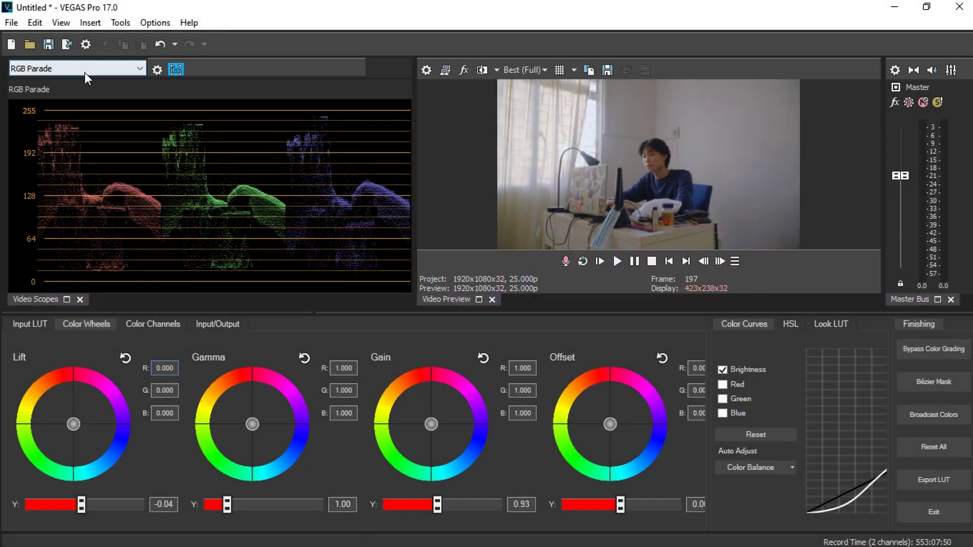
{"action": "left_click", "coordinate": [84, 71]}
{"action": "left_click", "coordinate": [82, 83]}
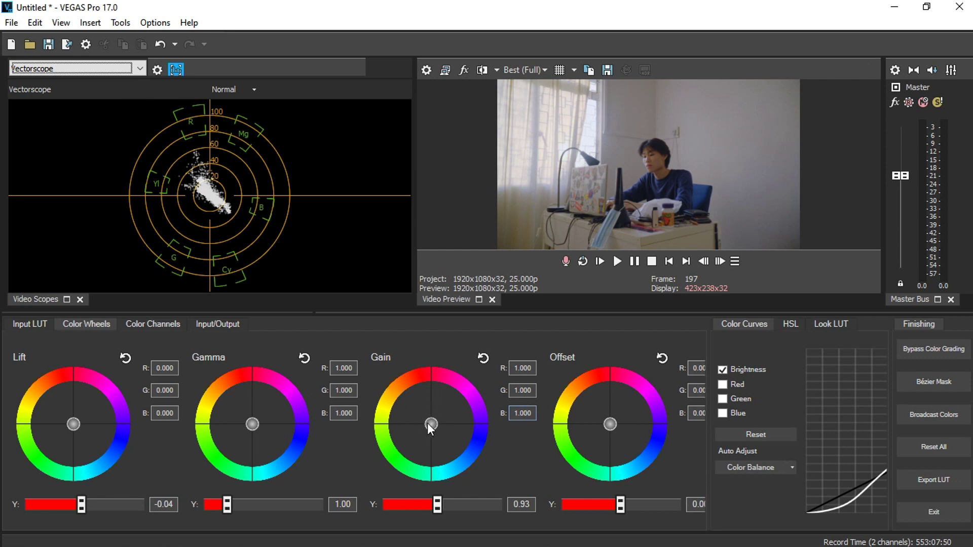
{"action": "left_click_drag", "start_coordinate": [430, 430], "coordinate": [431, 422]}
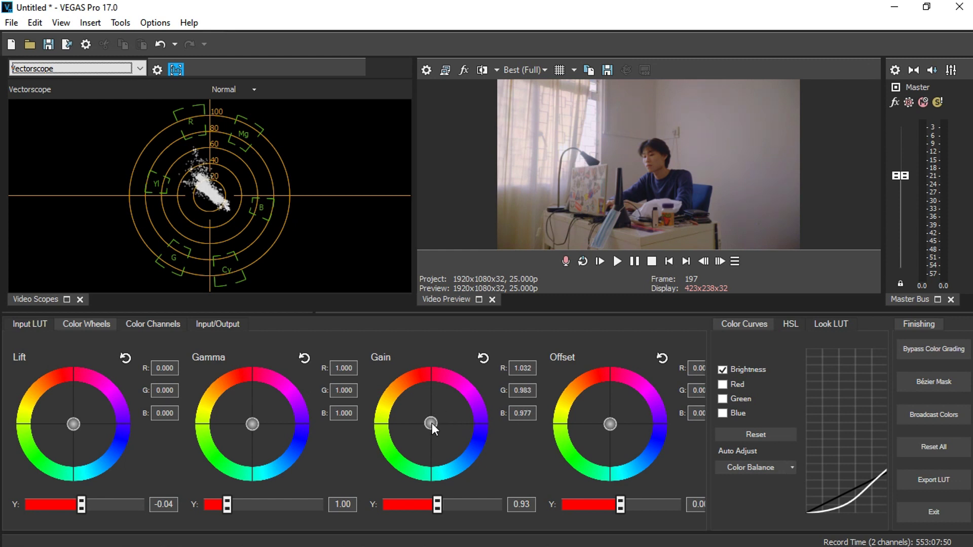
{"action": "mouse_move", "coordinate": [431, 424]}
{"action": "left_mouse_down"}
{"action": "mouse_move", "coordinate": [443, 430]}
{"action": "mouse_move", "coordinate": [428, 418]}
{"action": "mouse_move", "coordinate": [419, 425]}
{"action": "mouse_move", "coordinate": [427, 439]}
{"action": "mouse_move", "coordinate": [439, 419]}
{"action": "mouse_move", "coordinate": [428, 419]}
{"action": "mouse_move", "coordinate": [446, 426]}
{"action": "mouse_move", "coordinate": [419, 428]}
{"action": "mouse_move", "coordinate": [421, 415]}
{"action": "left_mouse_up"}
{"action": "double_click", "coordinate": [420, 415]}
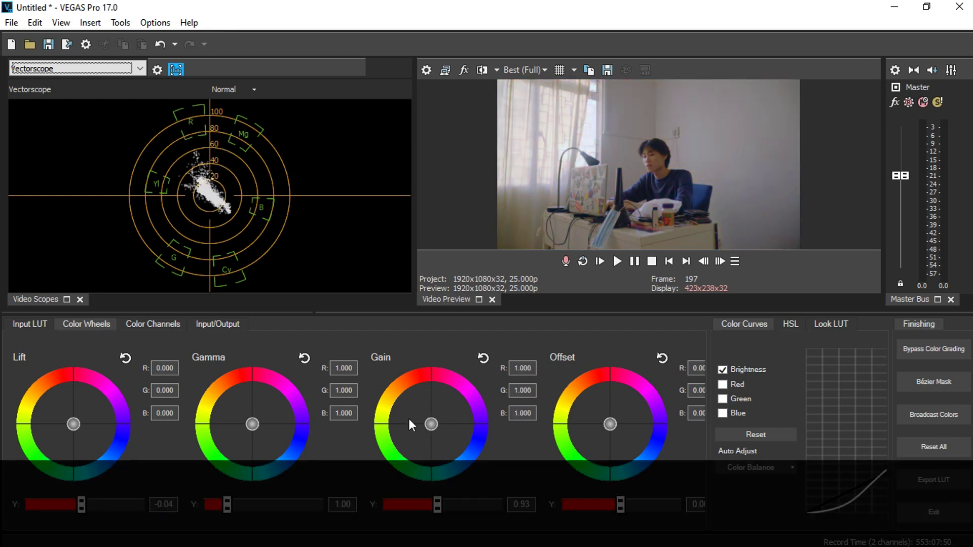
{"action": "mouse_move", "coordinate": [432, 429]}
{"action": "left_mouse_down"}
{"action": "mouse_move", "coordinate": [432, 412]}
{"action": "mouse_move", "coordinate": [449, 428]}
{"action": "mouse_move", "coordinate": [423, 444]}
{"action": "mouse_move", "coordinate": [420, 417]}
{"action": "mouse_move", "coordinate": [451, 427]}
{"action": "mouse_move", "coordinate": [429, 440]}
{"action": "mouse_move", "coordinate": [442, 424]}
{"action": "mouse_move", "coordinate": [439, 443]}
{"action": "mouse_move", "coordinate": [433, 420]}
{"action": "left_mouse_up"}
{"action": "double_click", "coordinate": [433, 420]}
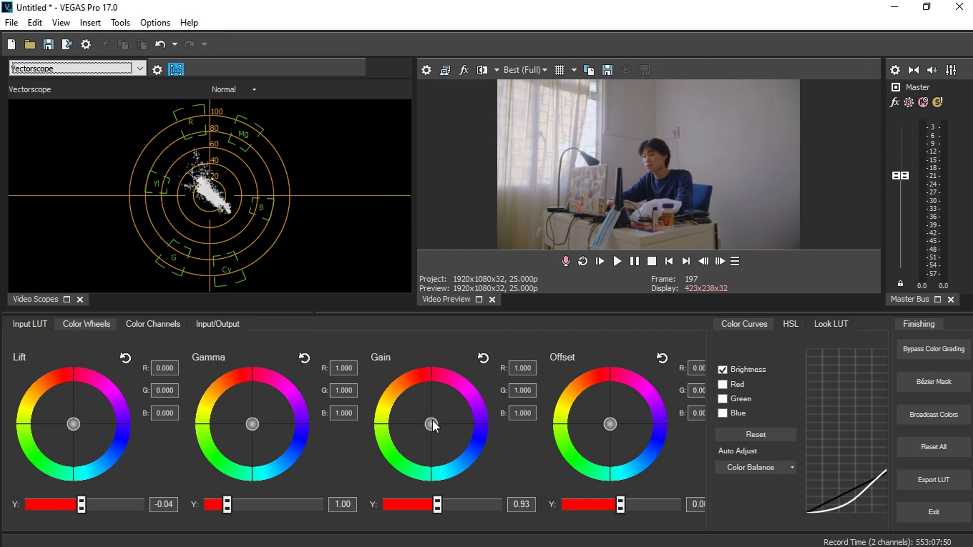
- Shift the Gain wheel toward red (R 1.069, G 0.965, B 0.949) and the Gamma wheel to R 1.030, G 0.988, B 1.016
{"action": "left_click_drag", "start_coordinate": [431, 425], "coordinate": [425, 408]}
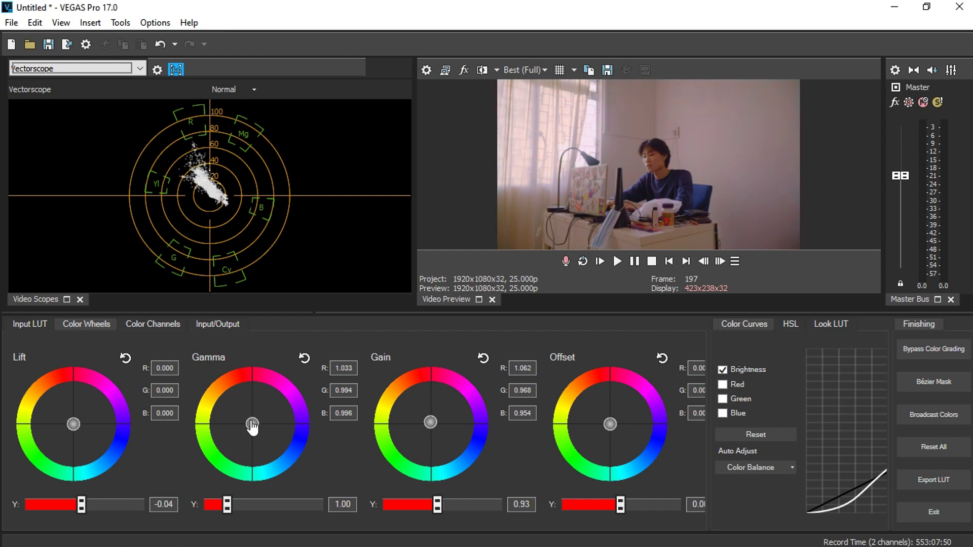
{"action": "left_click_drag", "start_coordinate": [252, 430], "coordinate": [254, 427]}
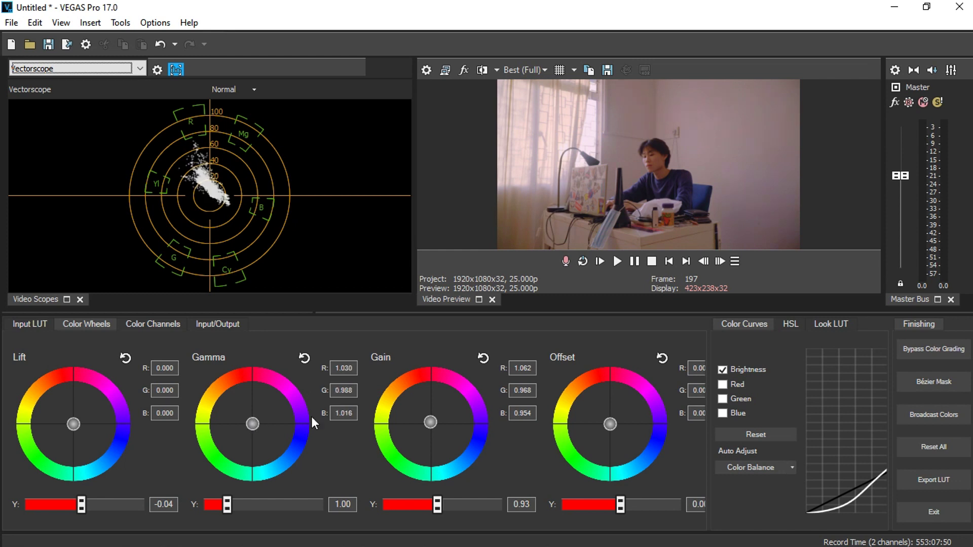
{"action": "left_click_drag", "start_coordinate": [430, 423], "coordinate": [430, 425]}
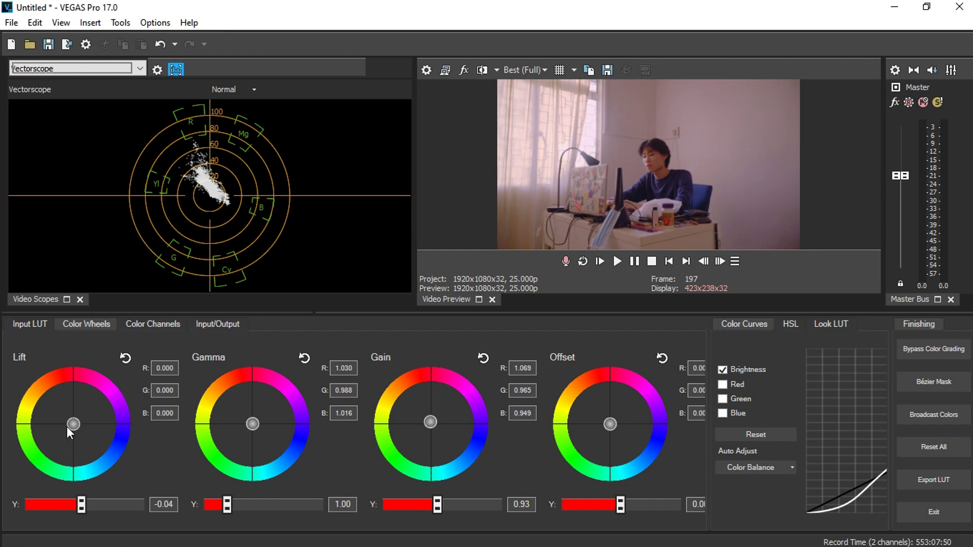
- Shift Lift to R -0.018, G 0.006, B 0.017 and, using the RGB Parade, Gain to R 1.086, G 0.957, B 0.934
{"action": "left_click_drag", "start_coordinate": [68, 426], "coordinate": [76, 435]}
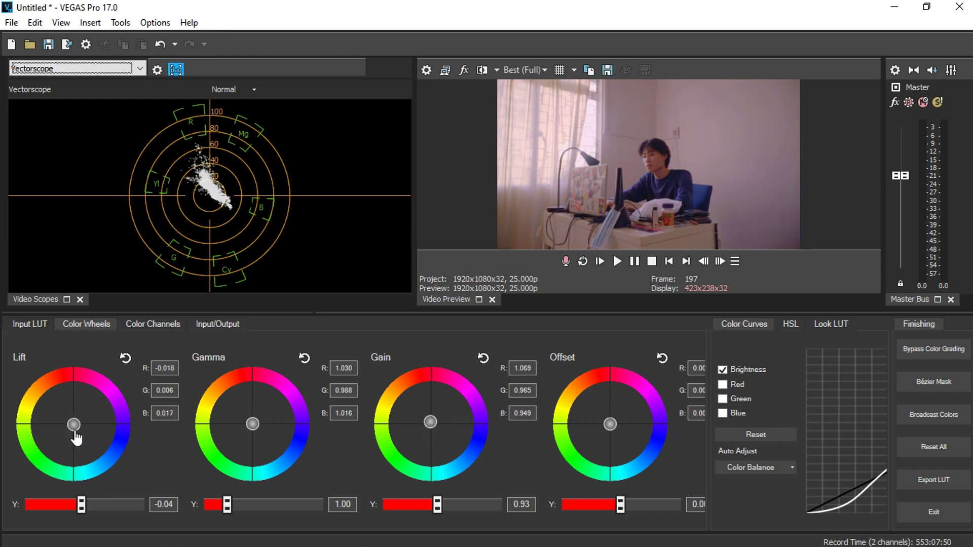
{"action": "left_click_drag", "start_coordinate": [431, 424], "coordinate": [431, 427]}
{"action": "left_click", "coordinate": [76, 68]}
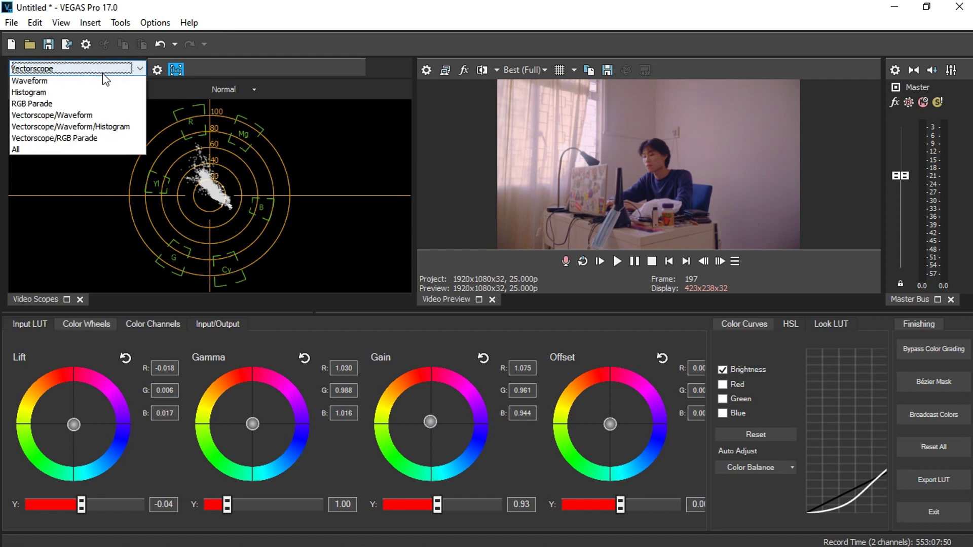
{"action": "left_click", "coordinate": [76, 115]}
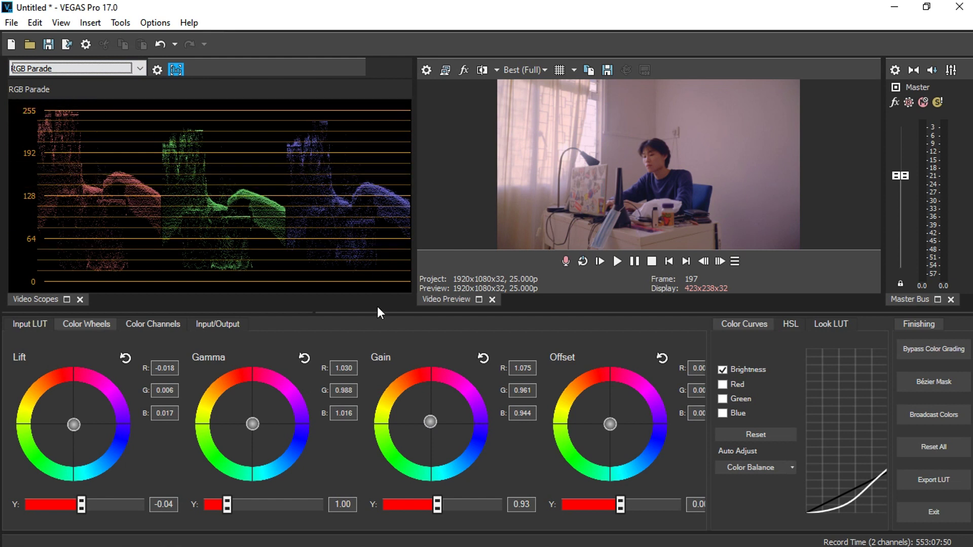
{"action": "left_click_drag", "start_coordinate": [432, 428], "coordinate": [430, 426]}
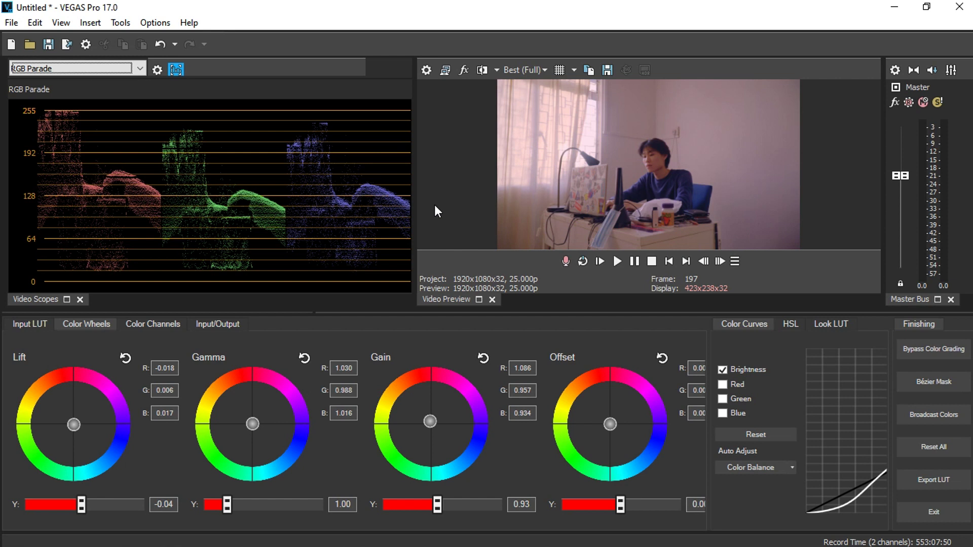
- Using the Vectorscope, adjust Gain to R 1.093, G 0.954, B 0.930 and Gamma to R 1.027, G 0.999, B 0.992
{"action": "left_click", "coordinate": [107, 71]}
{"action": "left_click", "coordinate": [108, 84]}
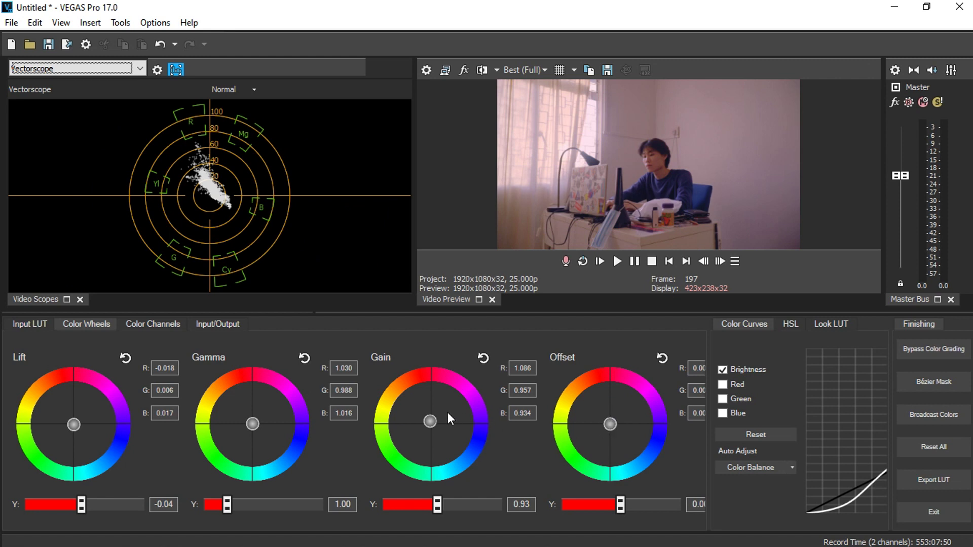
{"action": "left_click_drag", "start_coordinate": [428, 420], "coordinate": [429, 421]}
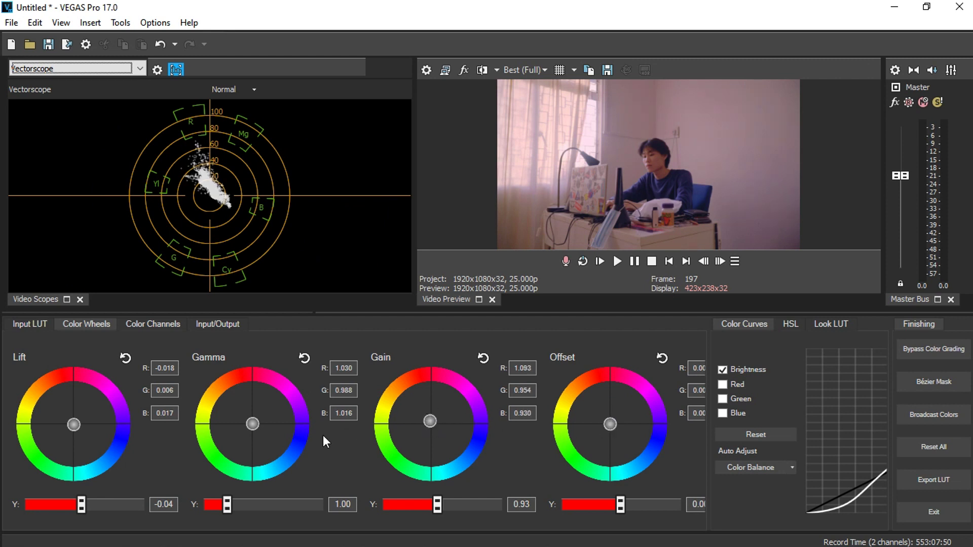
{"action": "left_click_drag", "start_coordinate": [255, 425], "coordinate": [252, 428]}
{"action": "double_click", "coordinate": [253, 426]}
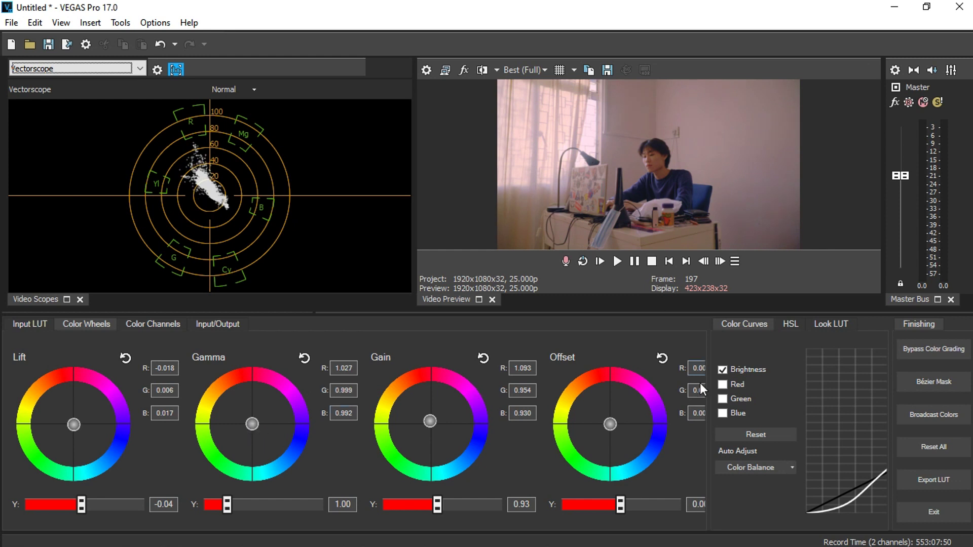
- Widen the Color Wheels area and reset the color points of the Gain, Gamma and Lift wheels to neutral
{"action": "left_click_drag", "start_coordinate": [709, 385], "coordinate": [898, 389]}
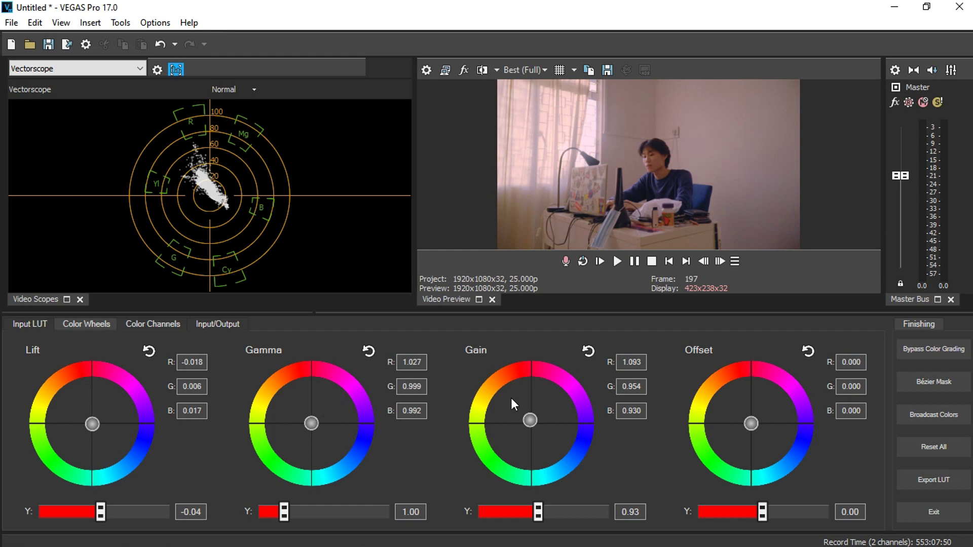
{"action": "double_click", "coordinate": [530, 420]}
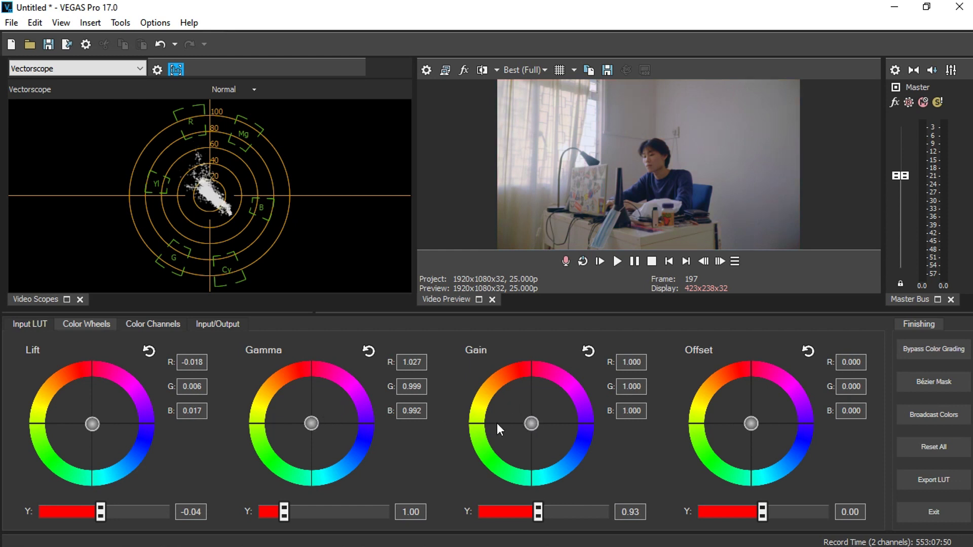
{"action": "double_click", "coordinate": [313, 425]}
{"action": "double_click", "coordinate": [90, 426]}
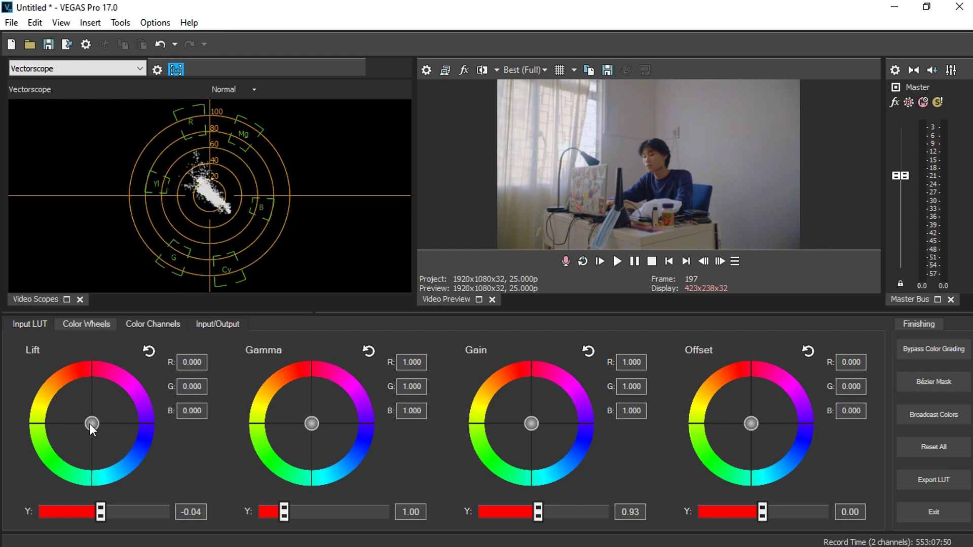
- Try a cooler look with Gain at R 0.953, G 1.022, B 1.038 and Gamma at R 0.987, G 1.001, B 1.068, then reset both
{"action": "left_click_drag", "start_coordinate": [534, 422], "coordinate": [542, 447]}
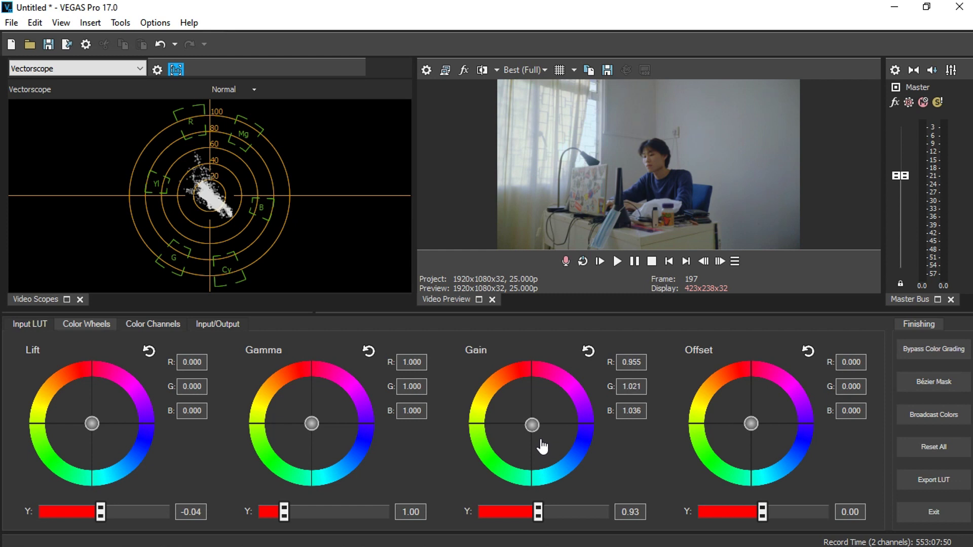
{"action": "left_click_drag", "start_coordinate": [315, 433], "coordinate": [321, 439]}
{"action": "left_click_drag", "start_coordinate": [539, 429], "coordinate": [535, 431]}
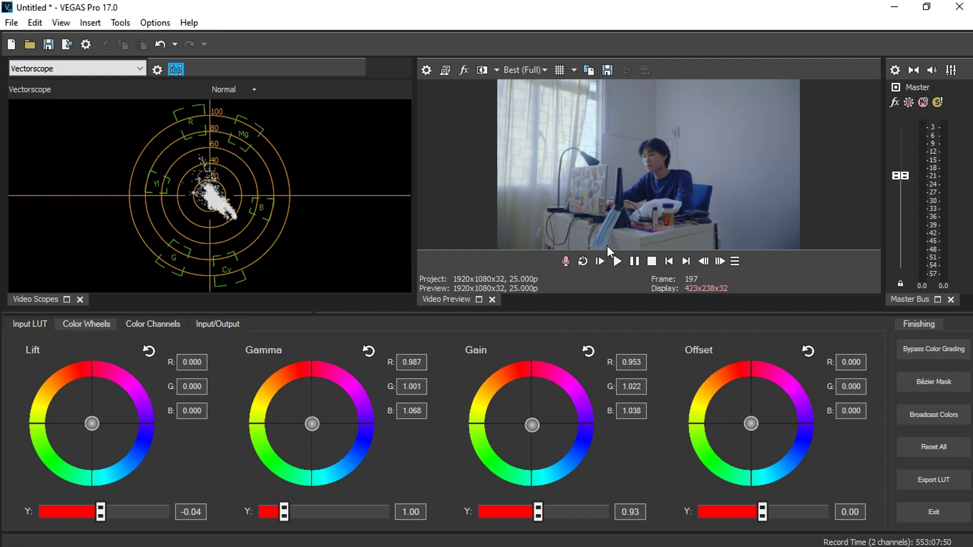
{"action": "double_click", "coordinate": [530, 425]}
{"action": "double_click", "coordinate": [316, 421]}
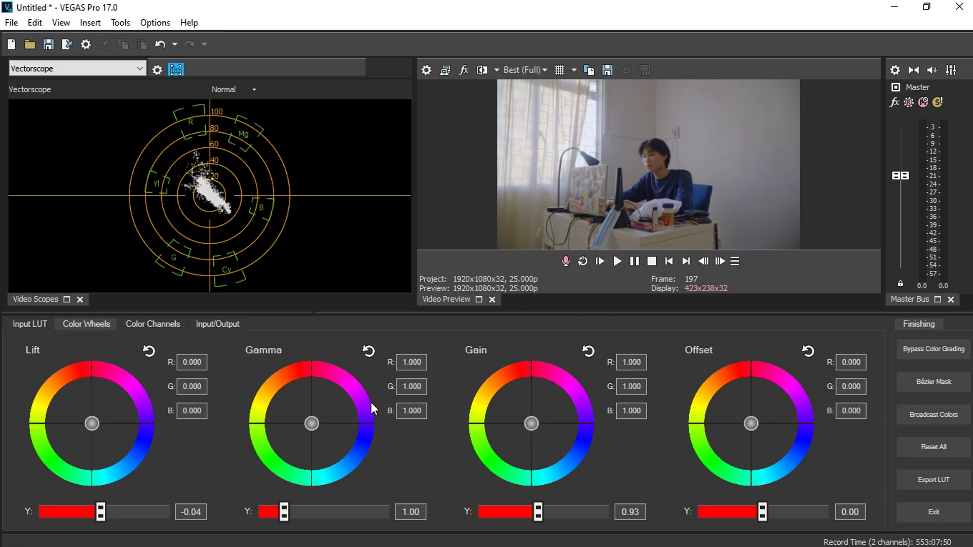
- Warm Gain to R 1.042, G 0.985, B 0.961, shift Gamma toward green, and nudge Lift to R -0.004, G 0.003, B 0.002
{"action": "left_click_drag", "start_coordinate": [533, 424], "coordinate": [527, 420]}
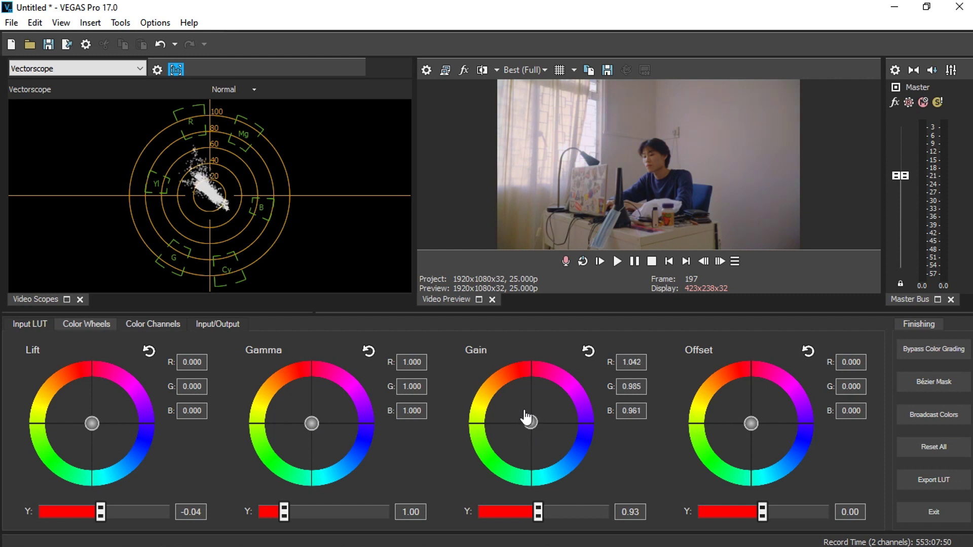
{"action": "left_click_drag", "start_coordinate": [314, 422], "coordinate": [314, 432]}
{"action": "left_click_drag", "start_coordinate": [92, 430], "coordinate": [93, 432]}
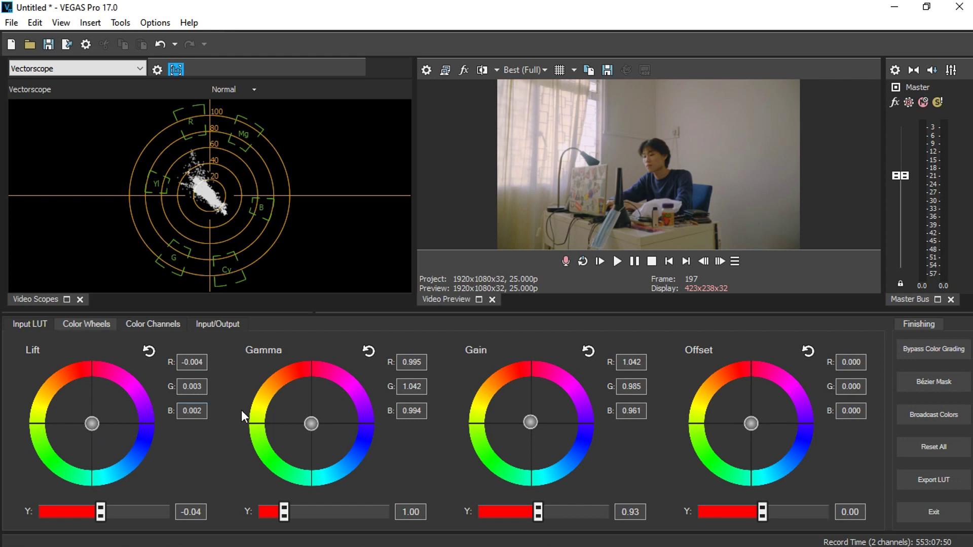
- Fine-tune Gain to R 1.056, G 0.979, B 0.950 and Gamma to R 0.991, G 1.049, B 0.997
{"action": "left_click_drag", "start_coordinate": [312, 430], "coordinate": [315, 431]}
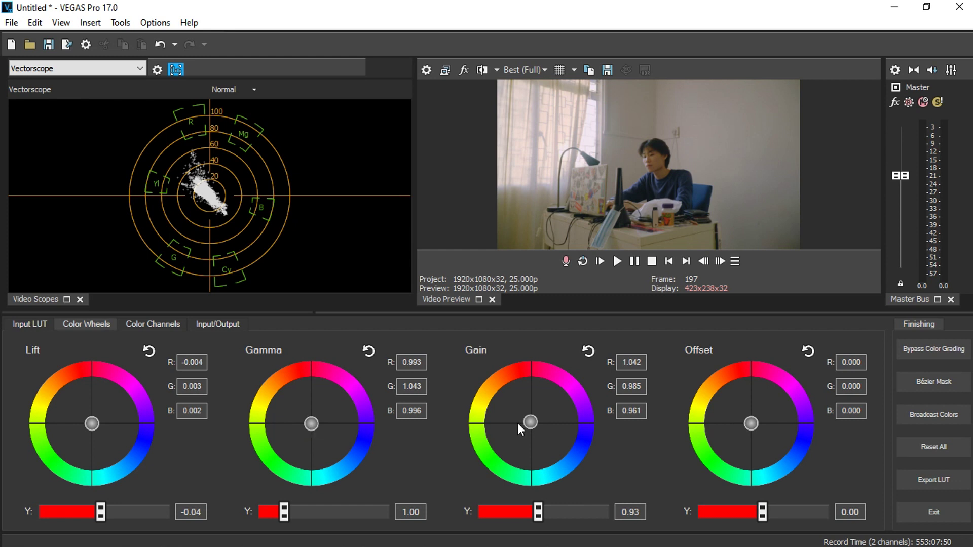
{"action": "left_click_drag", "start_coordinate": [529, 423], "coordinate": [527, 422]}
{"action": "left_click_drag", "start_coordinate": [313, 430], "coordinate": [314, 433]}
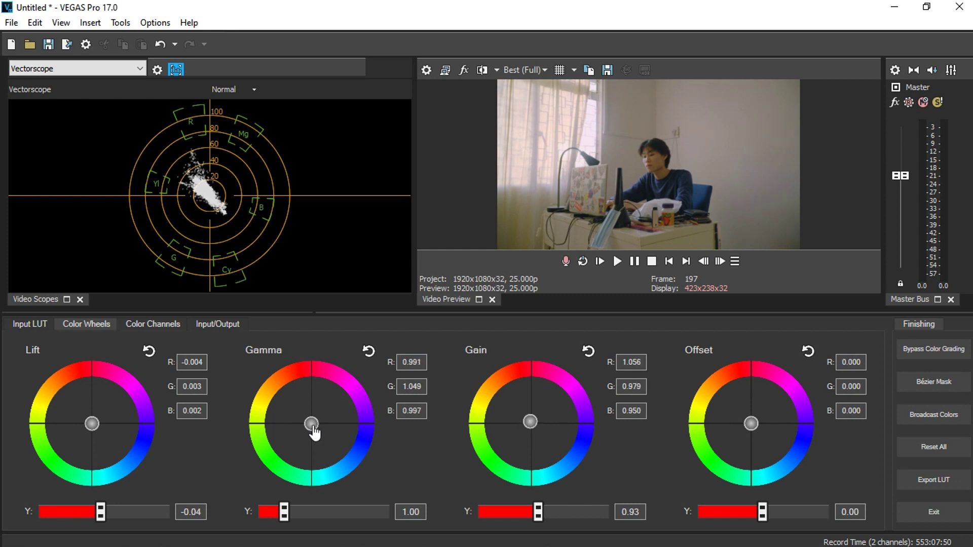
- Exit Color Grading and move the playhead on the C0061 clip to about 00:00:07.11
{"action": "left_click", "coordinate": [929, 510]}
{"action": "mouse_move", "coordinate": [474, 405]}
{"action": "left_mouse_down"}
{"action": "mouse_move", "coordinate": [580, 403]}
{"action": "mouse_move", "coordinate": [407, 408]}
{"action": "mouse_move", "coordinate": [462, 404]}
{"action": "left_mouse_up"}
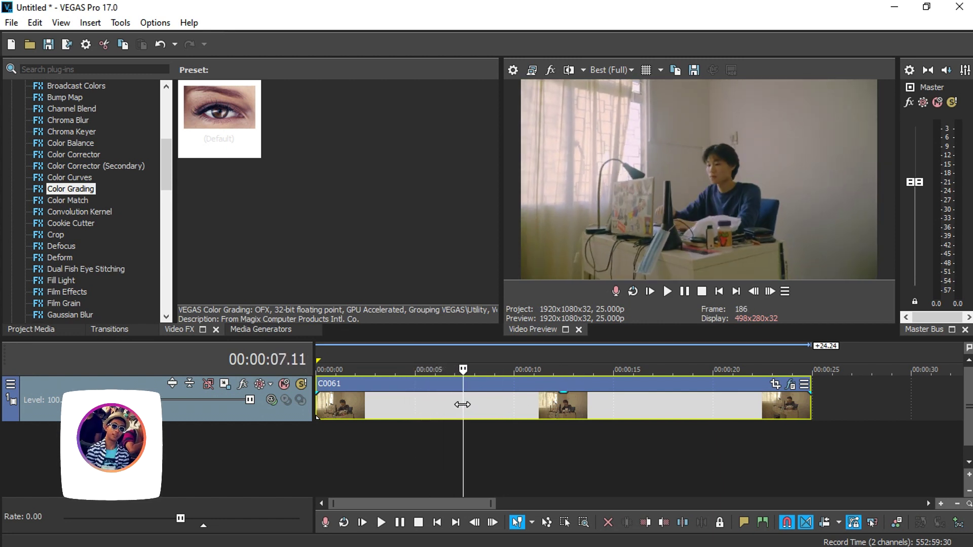